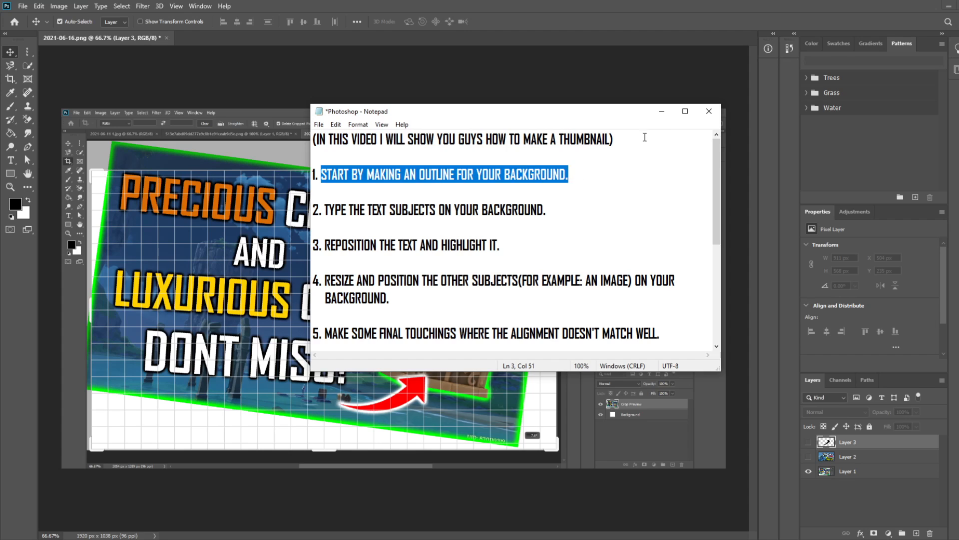
- In Photoshop, draw a rectangle about 1919 by 1043 px over the whole canvas and set its path operation to subtract
left_click(664, 111)
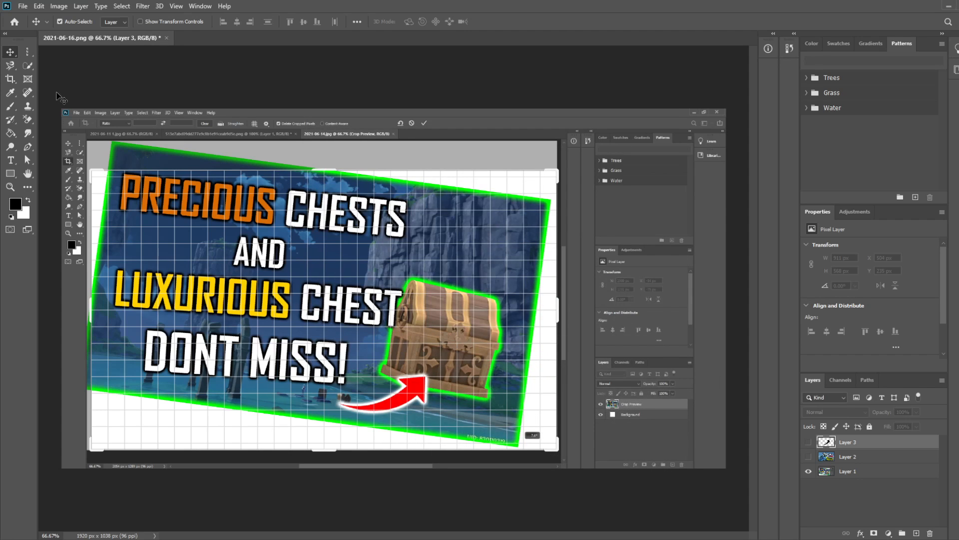
left_click(11, 174)
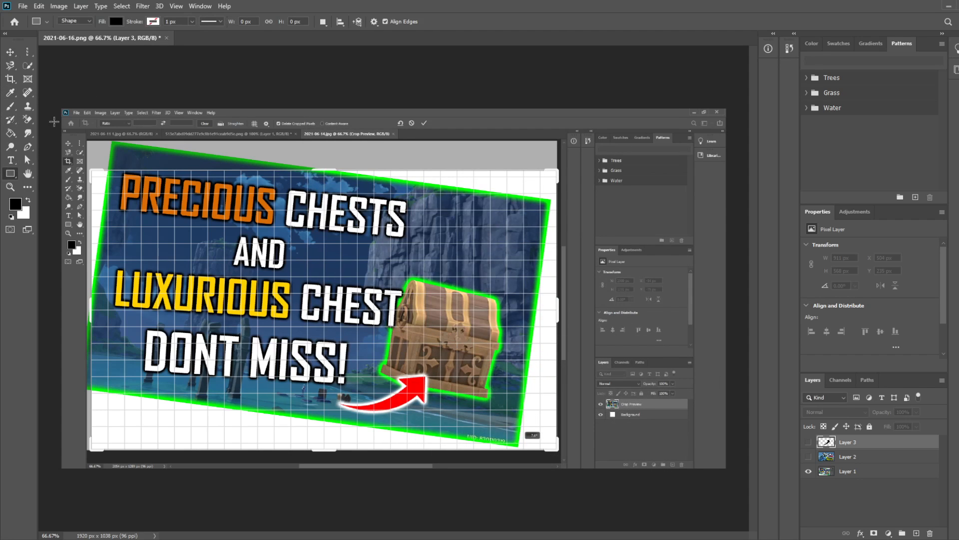
left_click_drag(85, 131, 727, 469)
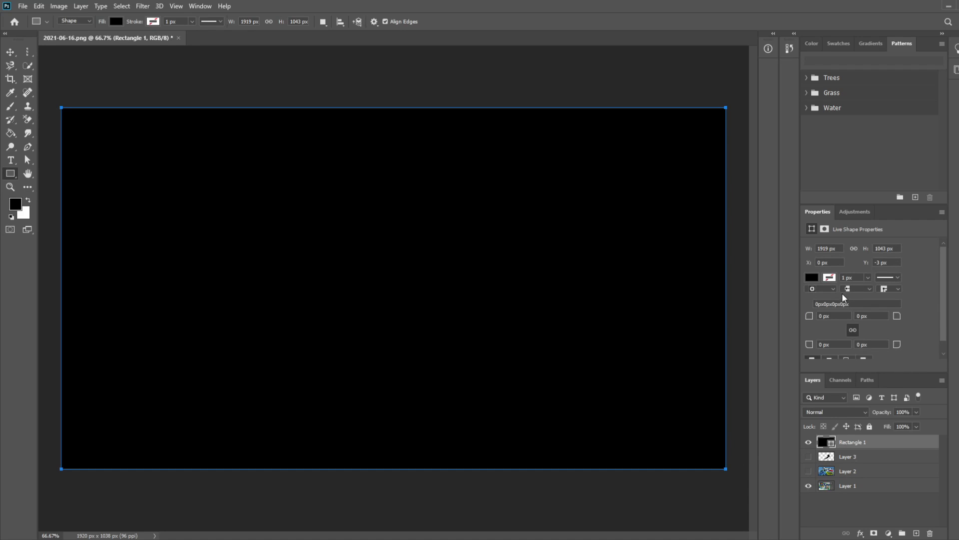
scroll(834, 330, "down", 1)
left_click(830, 349)
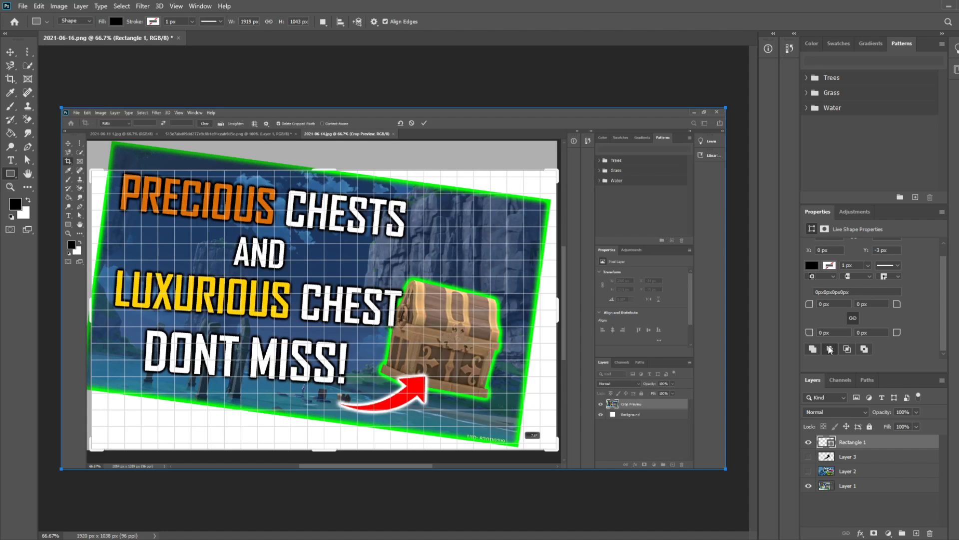
- Add a cyan (00fcff) Outer Glow to the rectangle layer and increase the glow size to about 25 px
right_click(848, 444)
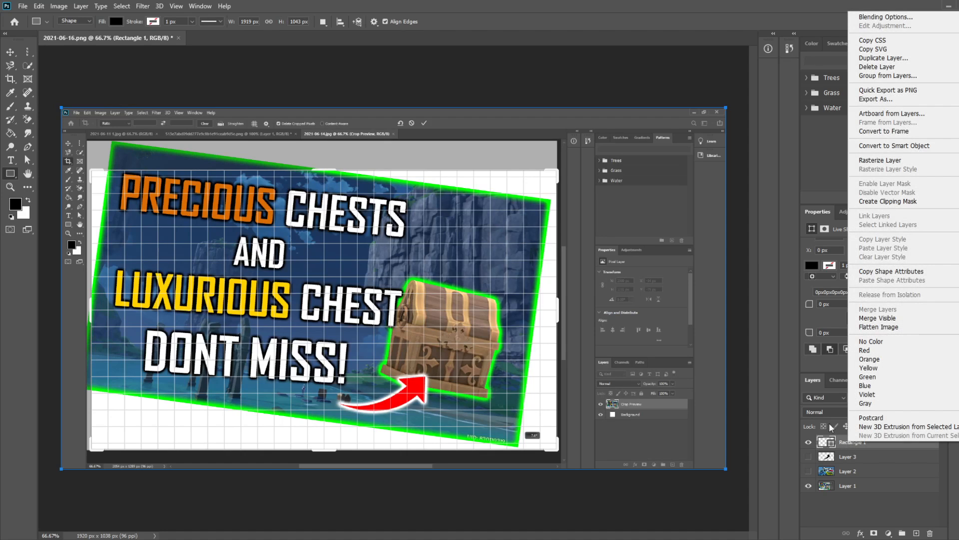
left_click(871, 18)
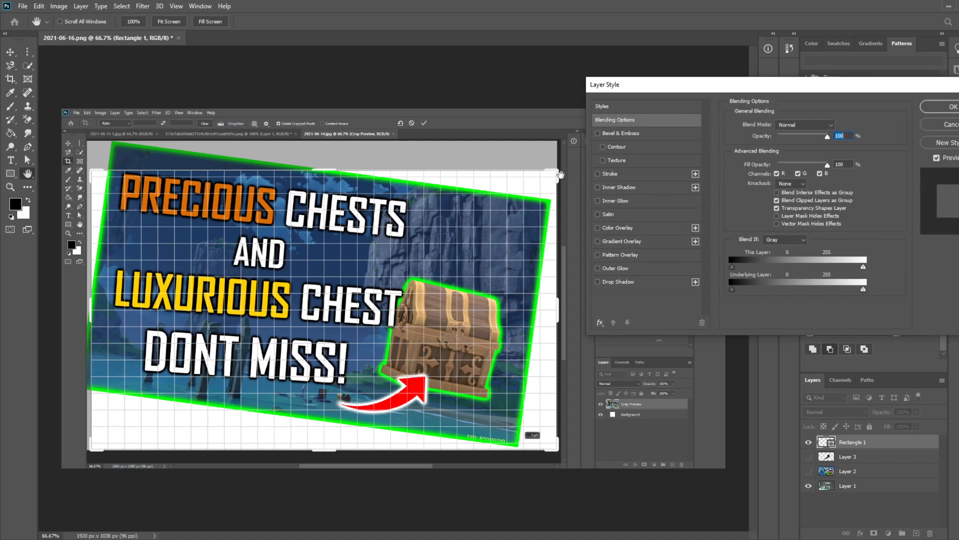
left_click(608, 268)
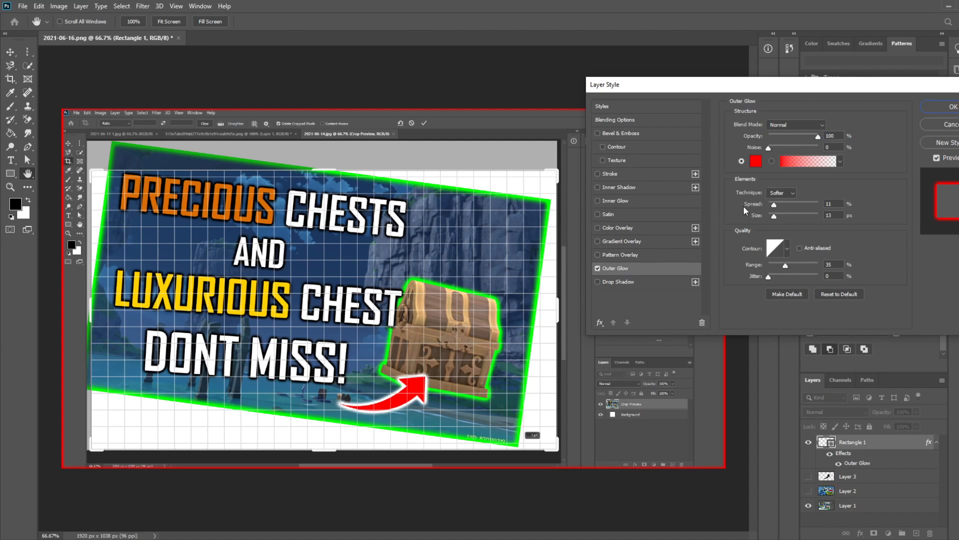
left_click(756, 161)
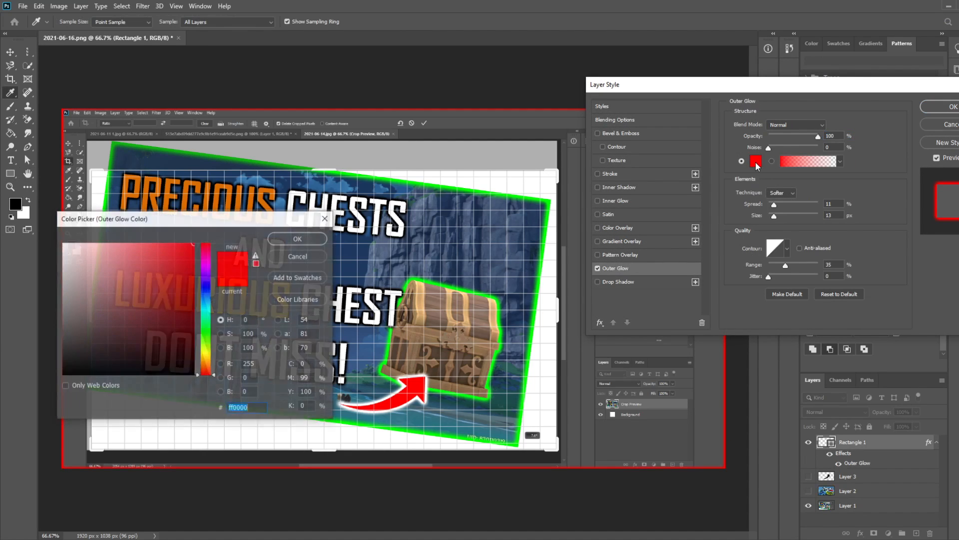
left_click_drag(171, 283, 222, 395)
mouse_move(178, 364)
left_mouse_down()
mouse_move(192, 246)
mouse_move(40, 232)
left_mouse_up()
mouse_move(105, 255)
left_mouse_down()
mouse_move(194, 243)
mouse_move(200, 308)
left_mouse_up()
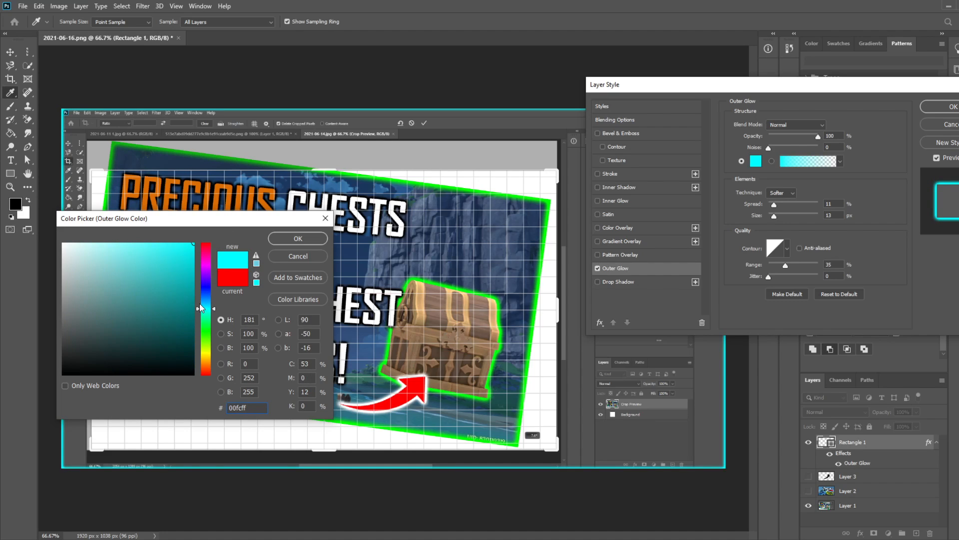
left_click(301, 240)
left_click_drag(774, 217, 776, 218)
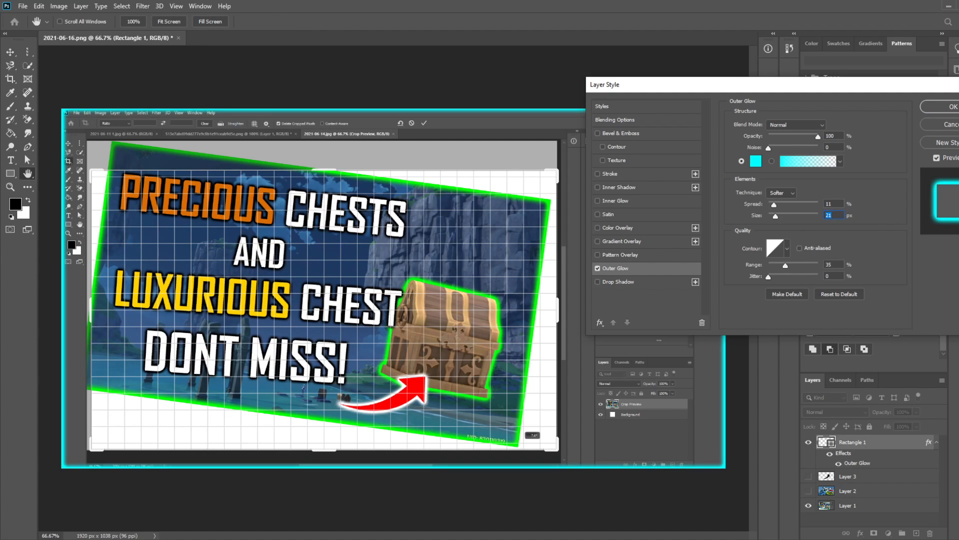
left_click(940, 106)
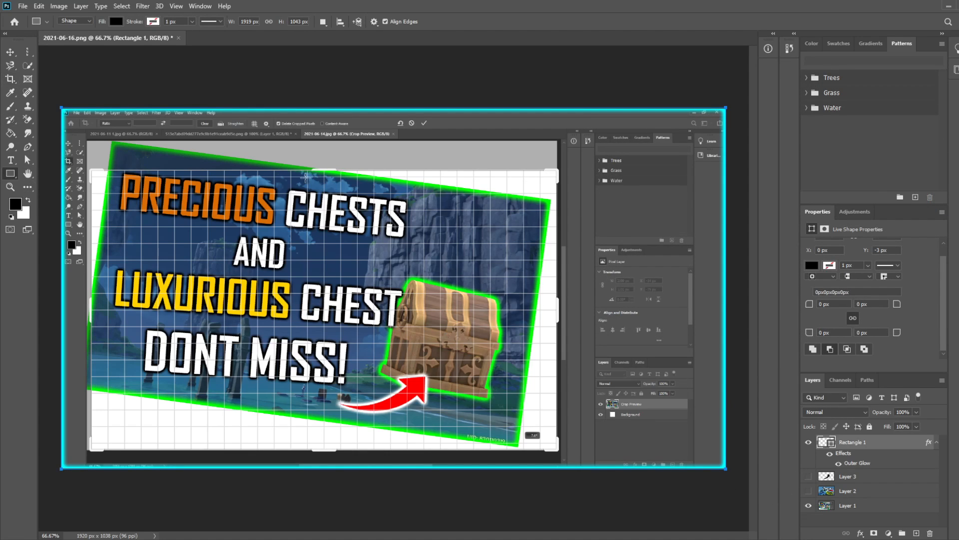
- Switch to Notepad, highlight the second instruction about typing the text subjects, and return to Photoshop
key("alt+Tab")
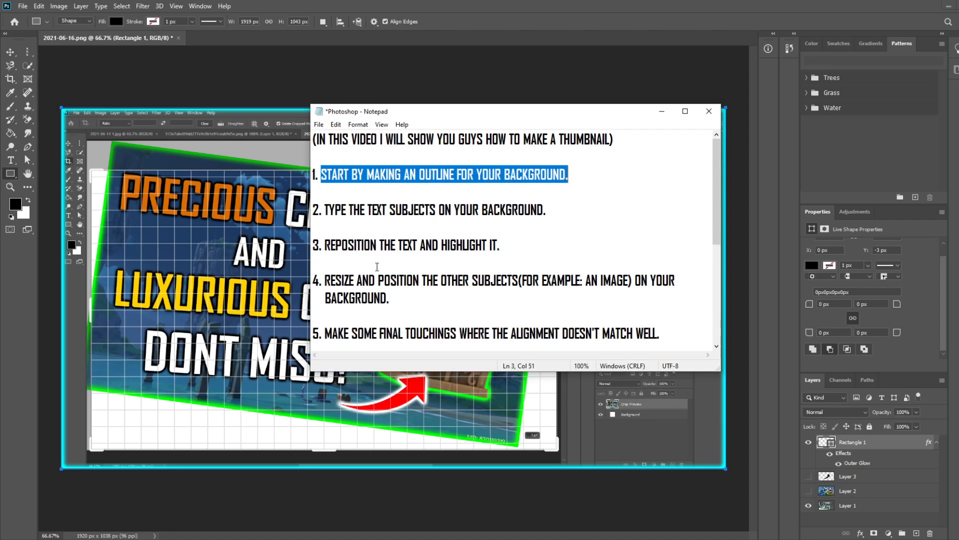
left_click_drag(324, 210, 546, 220)
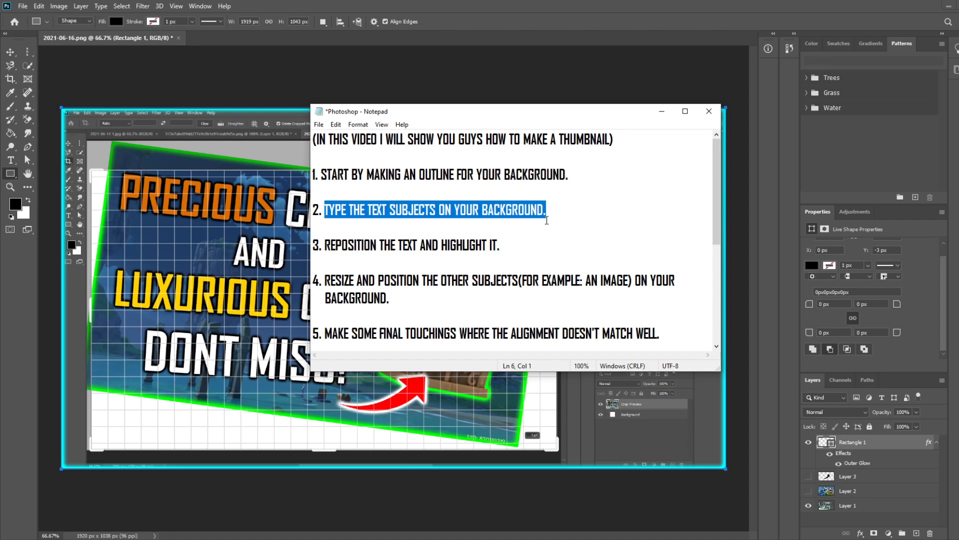
left_click(662, 111)
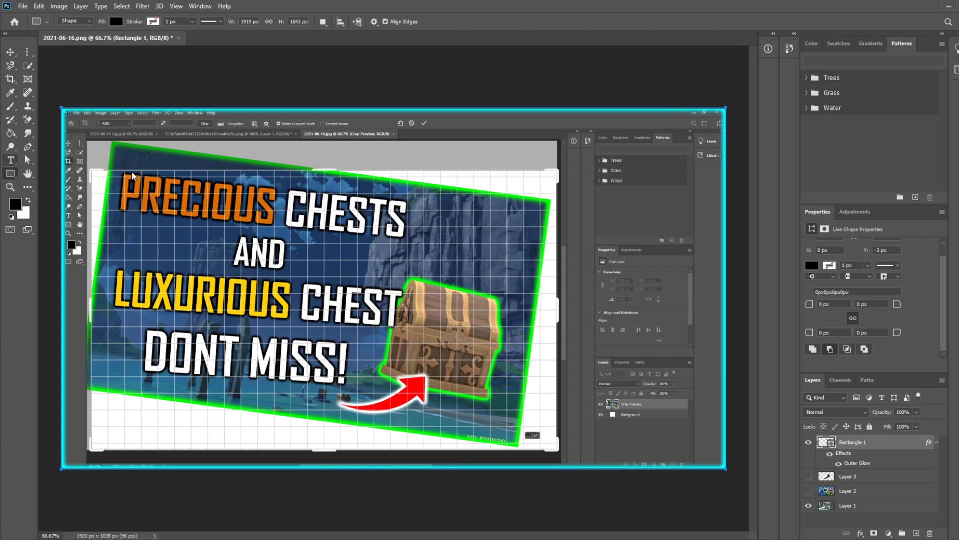
- Add a horizontal text box reading "HOW TO MAKE" across the upper part of the image and shrink the box around the text
right_click(10, 160)
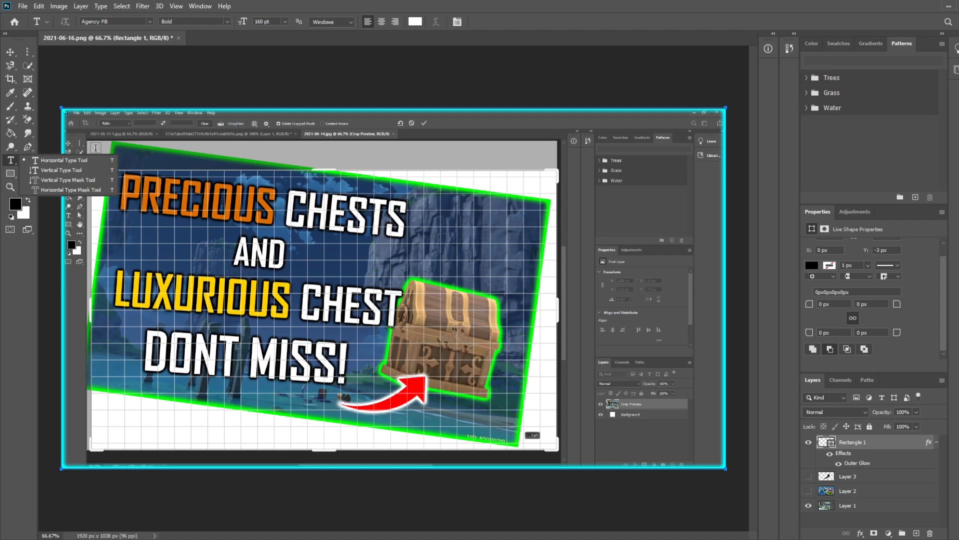
left_click(55, 162)
left_click_drag(89, 149, 624, 237)
type("H")
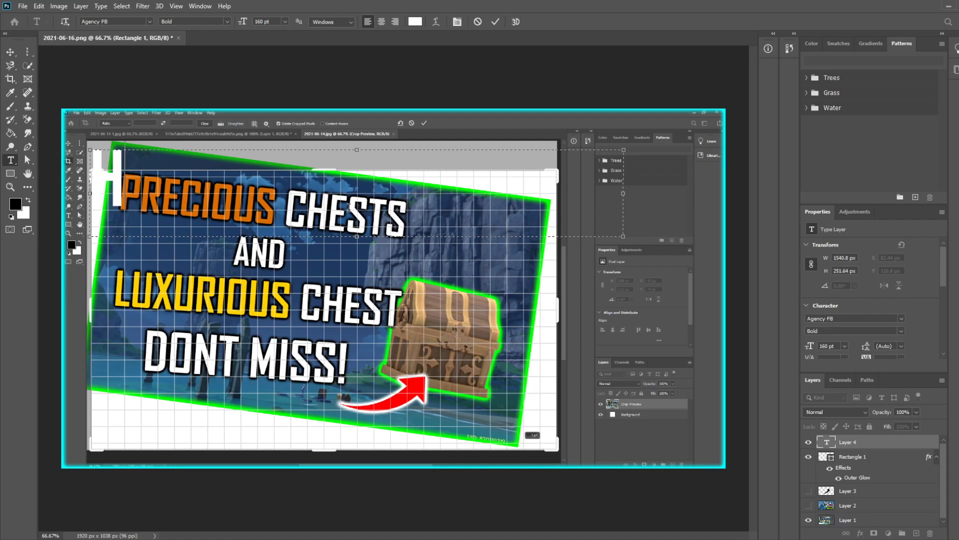
type("OW TO")
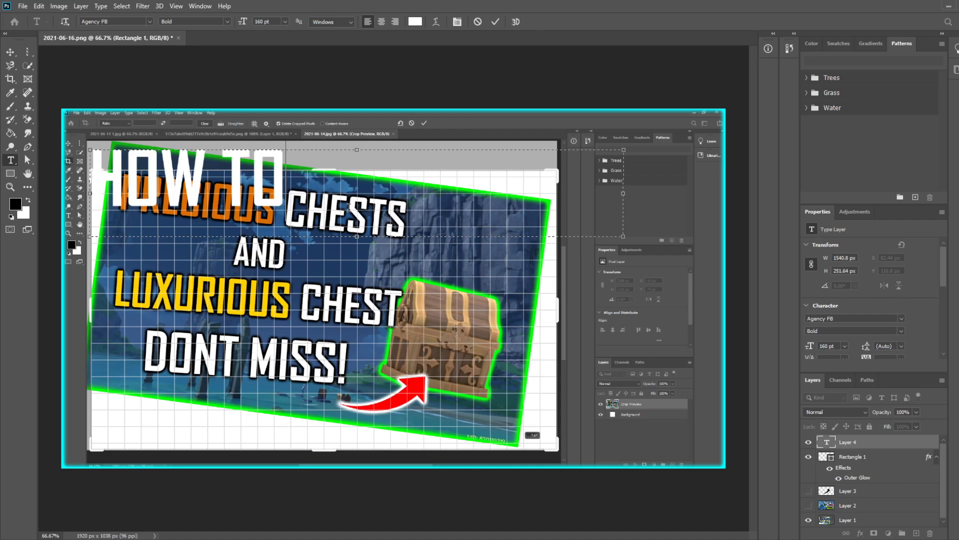
type(" MAKE A")
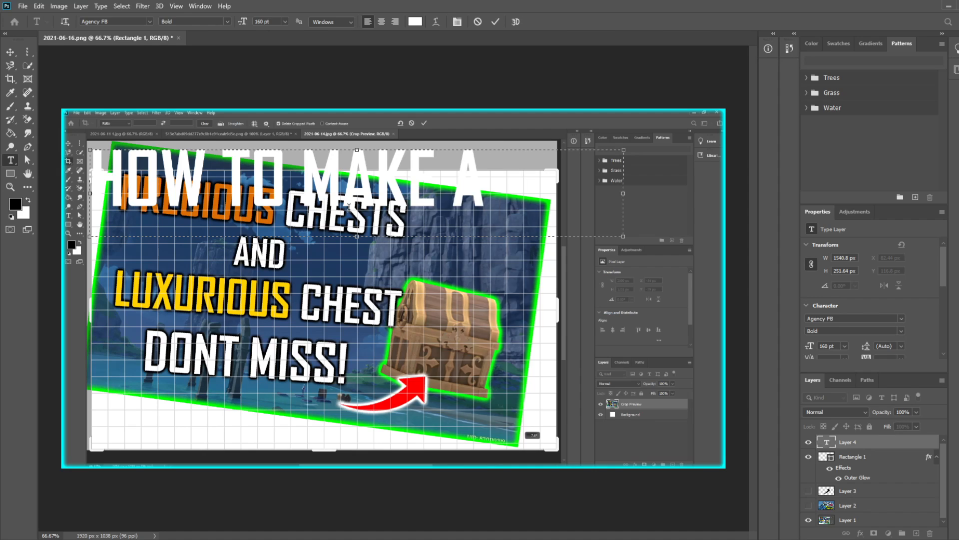
key("BackSpace")
key("BackSpace")
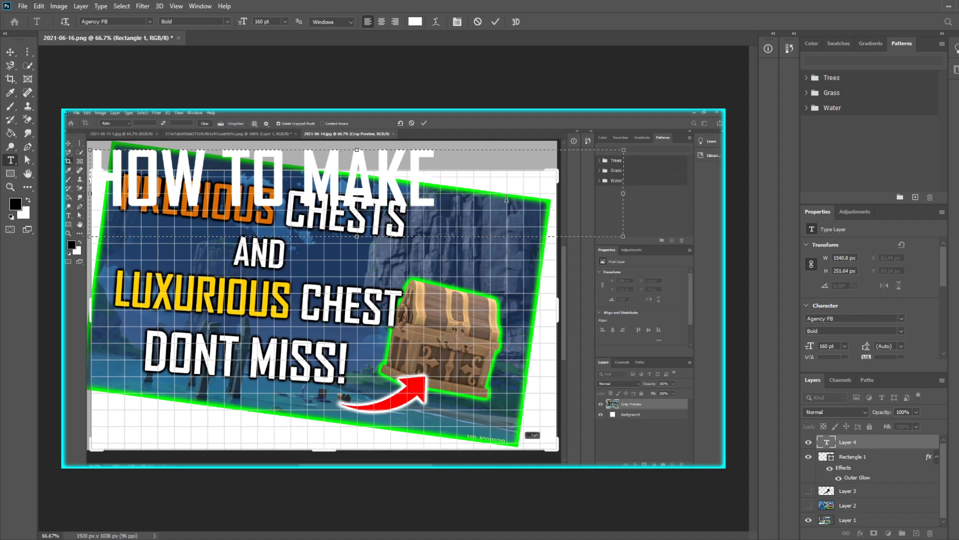
left_click_drag(622, 236, 461, 224)
left_click(495, 21)
- Add a second text box reading "A THUMBNAIL" and move it up directly below the "HOW TO MAKE" line
left_click_drag(106, 268, 643, 371)
type("A")
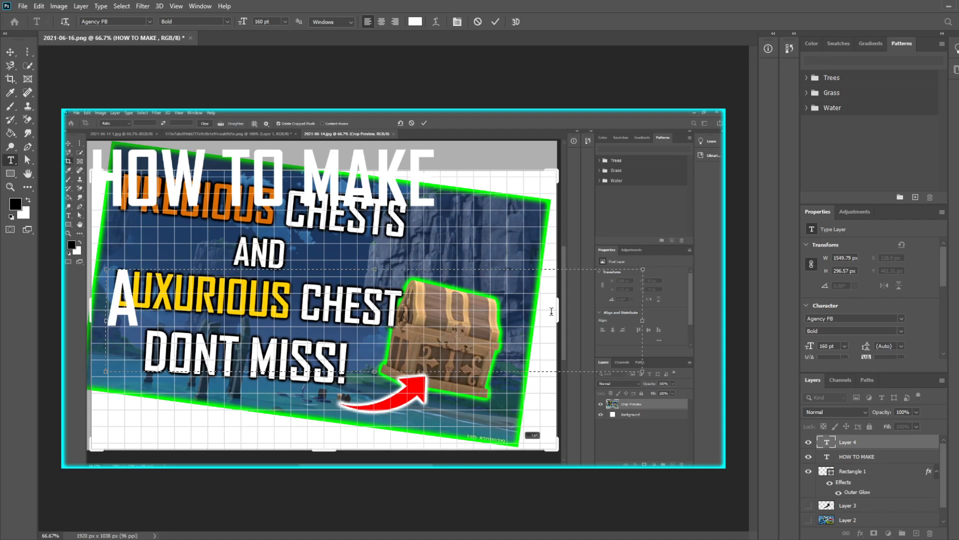
type(" THUMBNAIL")
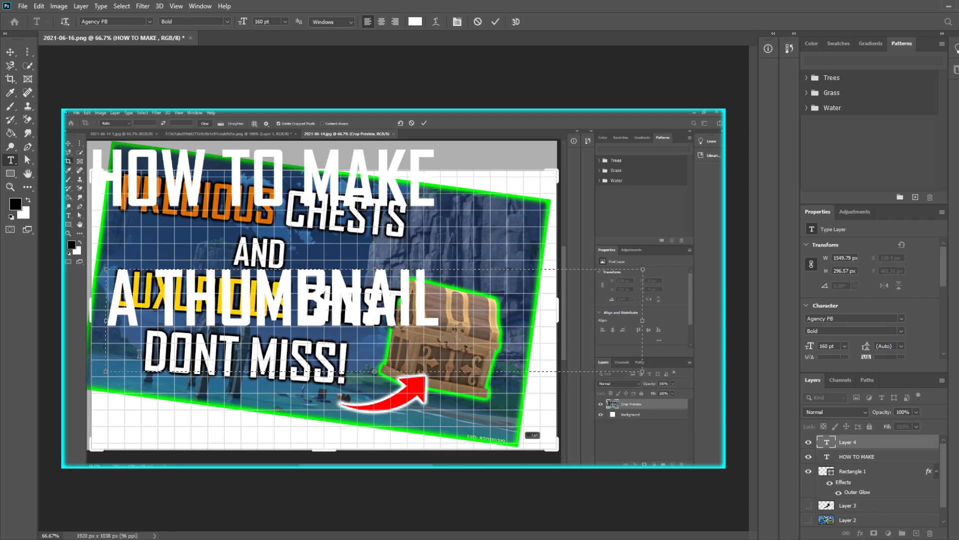
left_click(494, 22)
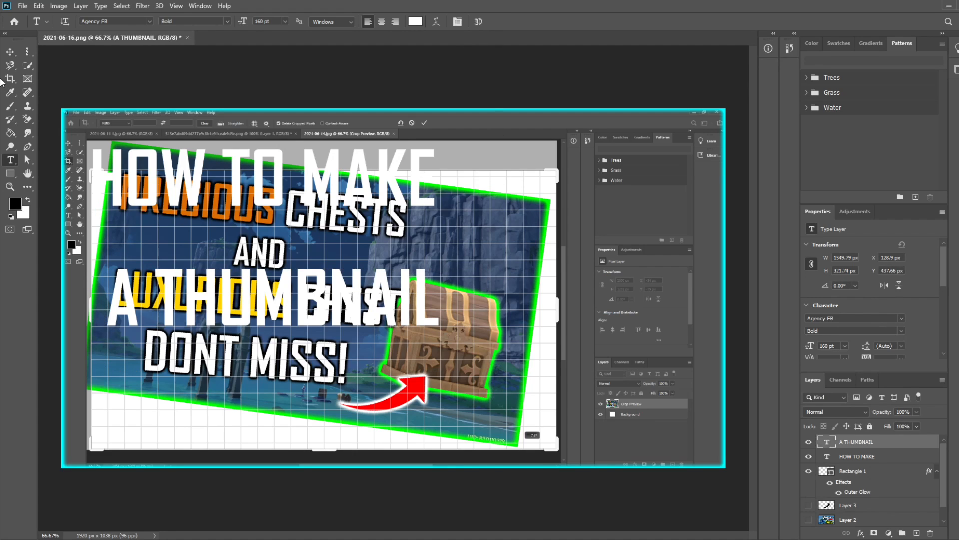
left_click(10, 52)
left_click_drag(260, 301, 265, 256)
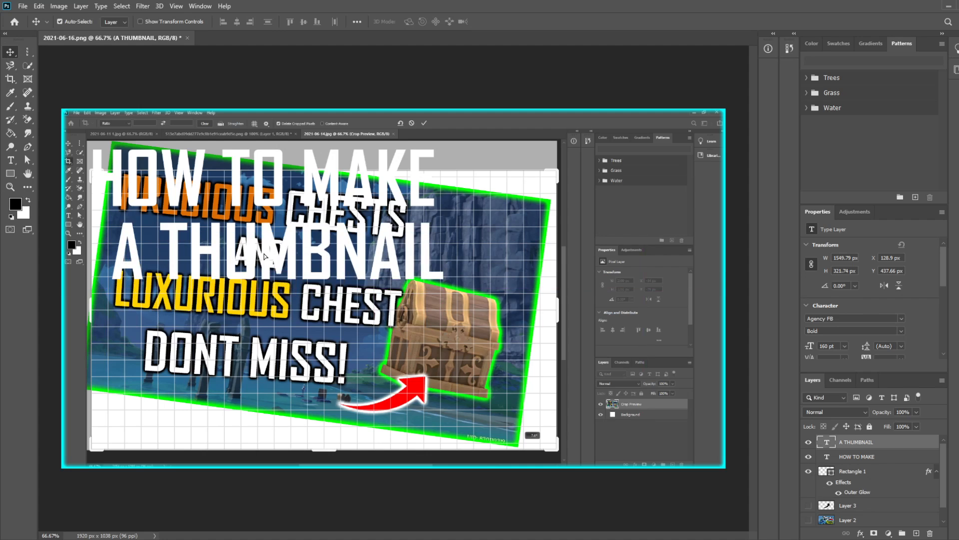
- Switch to Notepad, highlight the third instruction about repositioning and highlighting the text, and return to Photoshop
left_click(557, 538)
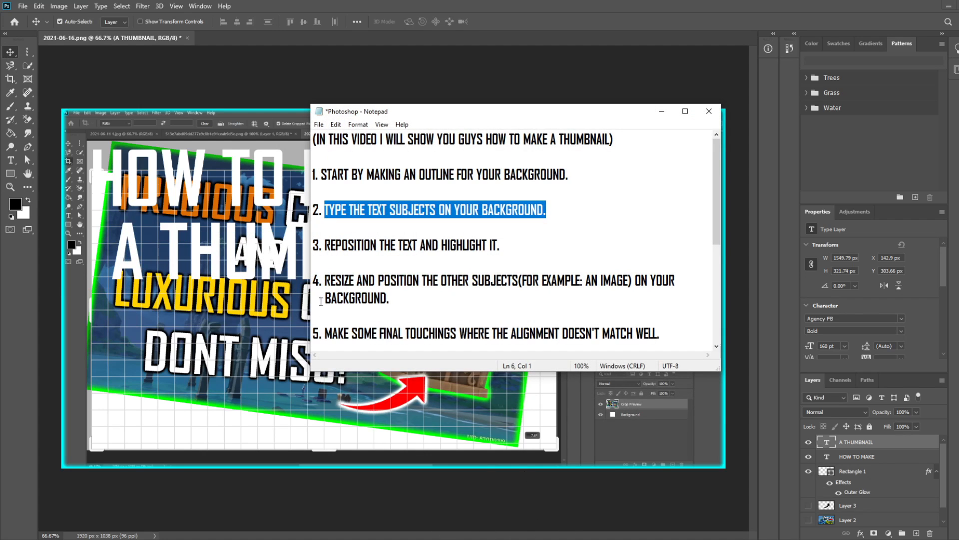
left_click_drag(326, 245, 501, 255)
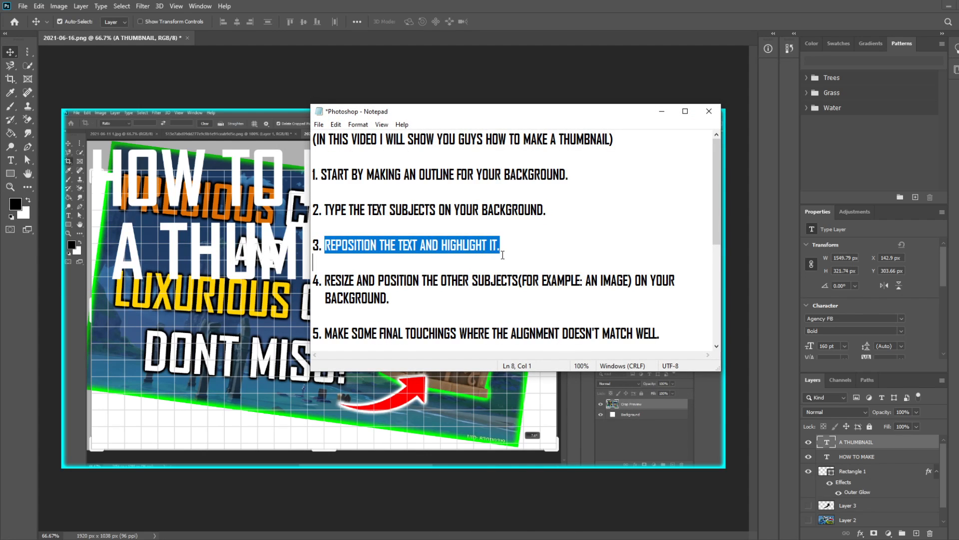
left_click(662, 111)
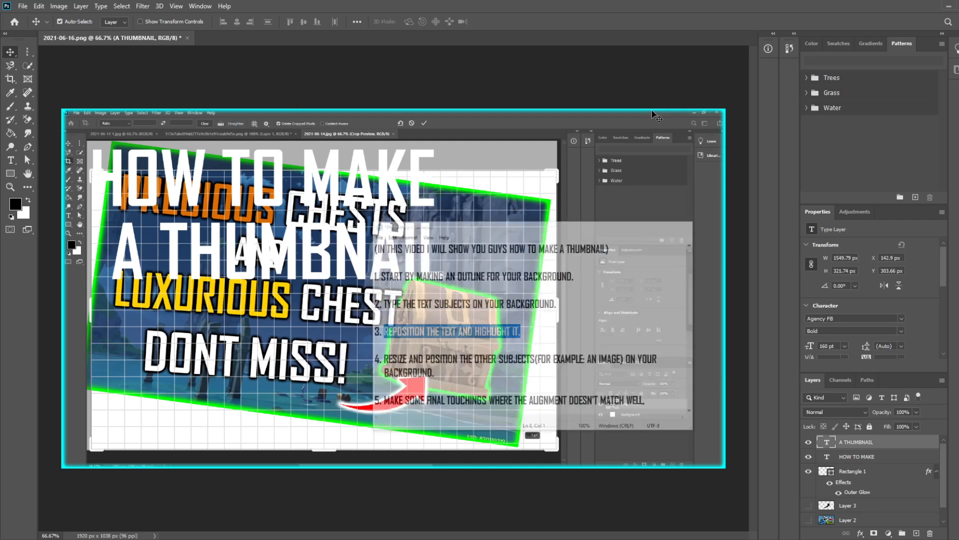
- Change the colour of the "HOW TO MAKE" text to black (000000)
left_click(10, 160)
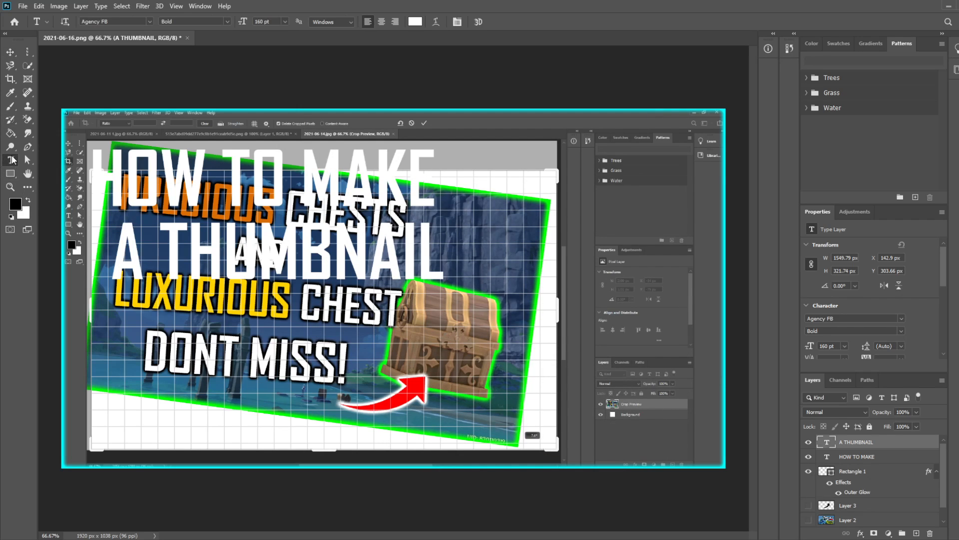
left_click(100, 181)
left_click_drag(100, 181, 474, 174)
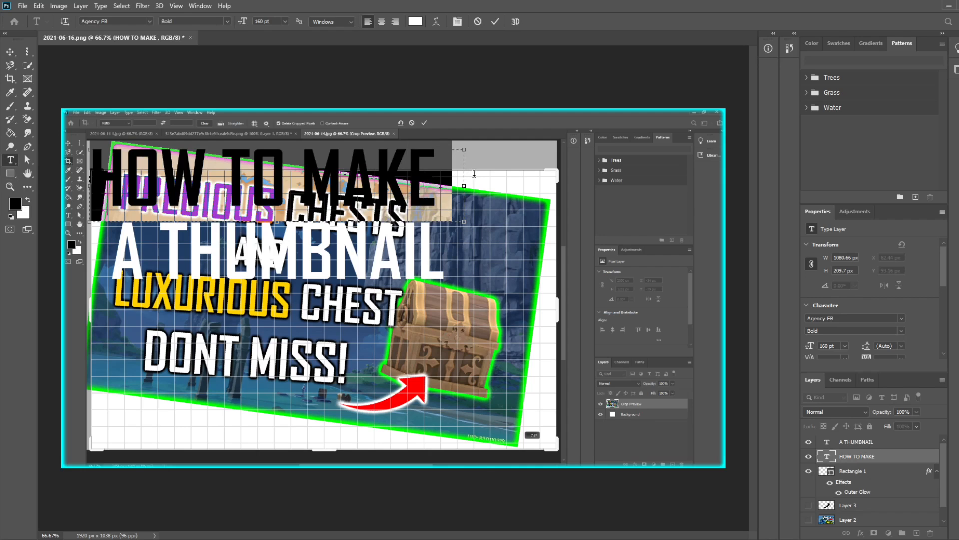
left_click(415, 22)
left_click_drag(155, 290, 197, 222)
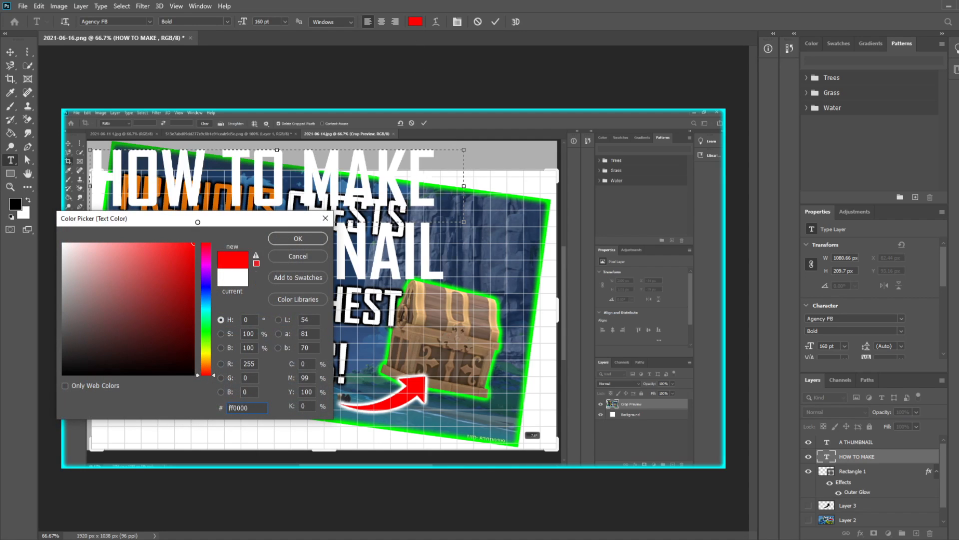
left_click_drag(207, 283, 206, 313)
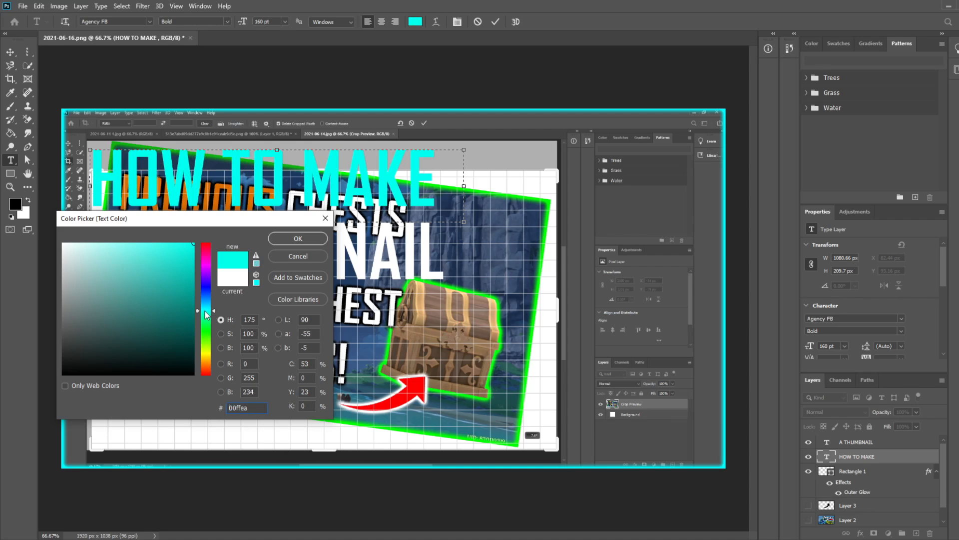
left_click_drag(176, 319, 220, 389)
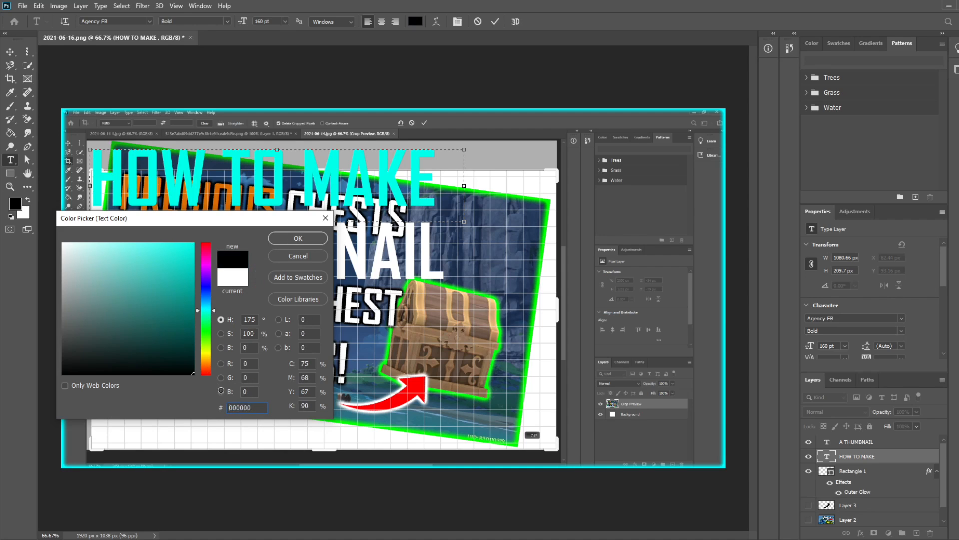
left_click(287, 239)
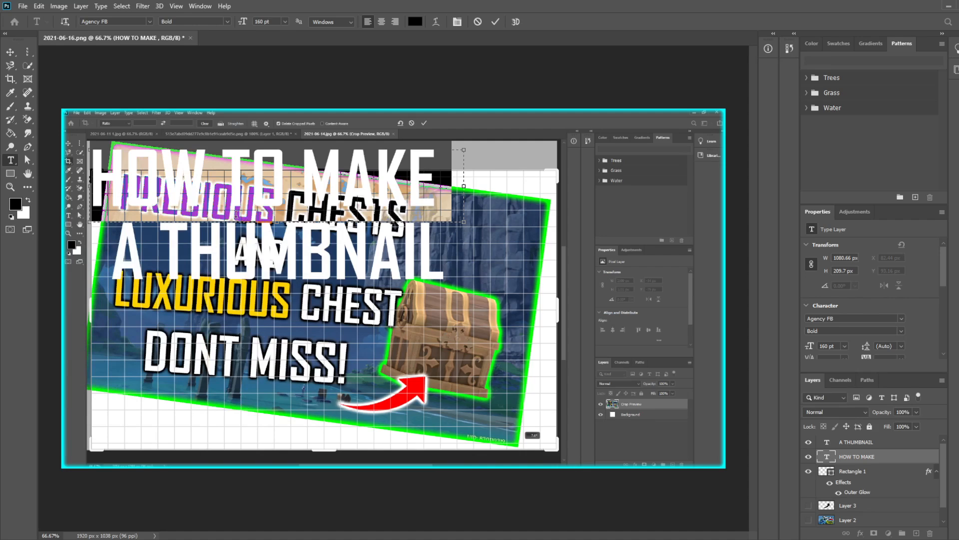
left_click(495, 27)
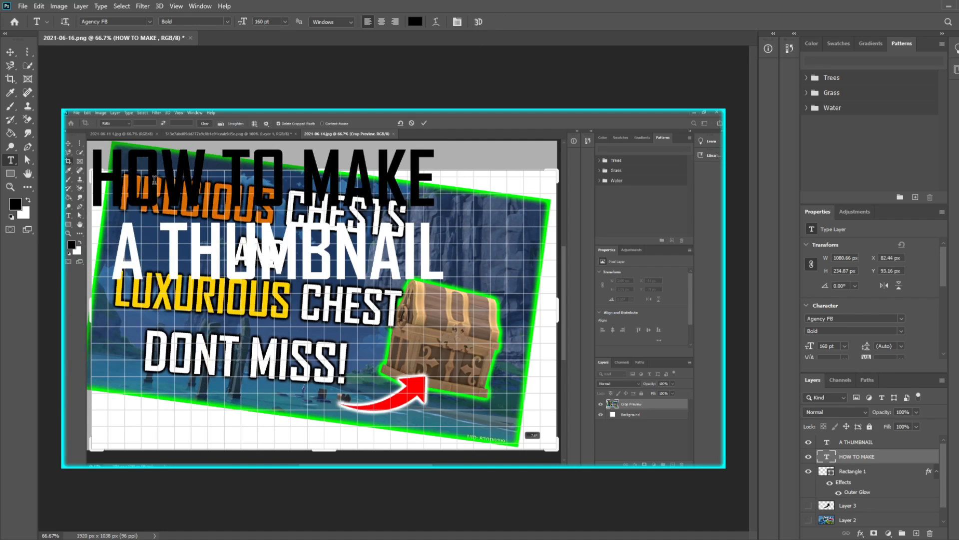
- Change the colour of the "A THUMBNAIL" text to black and shrink its text box around the words
left_click_drag(122, 242, 538, 260)
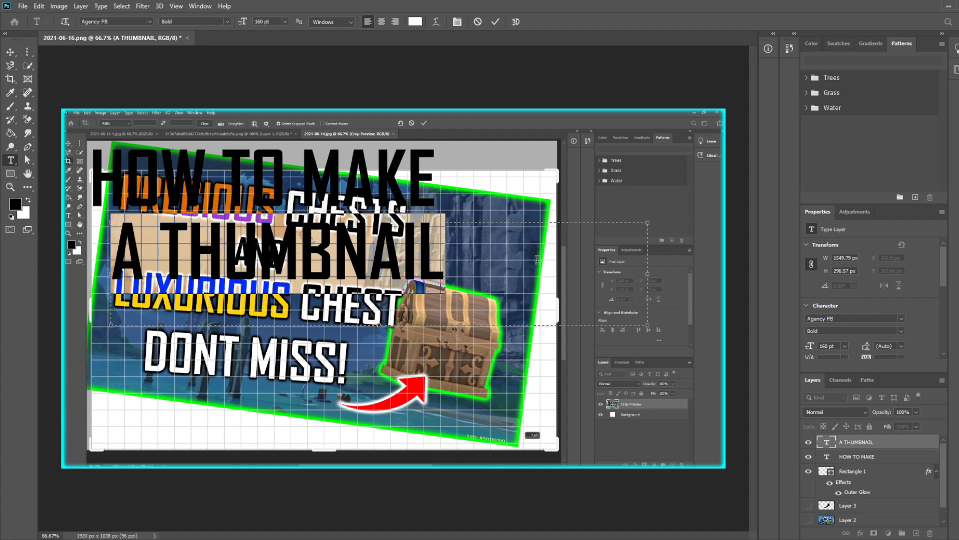
left_click(415, 24)
left_click(303, 232)
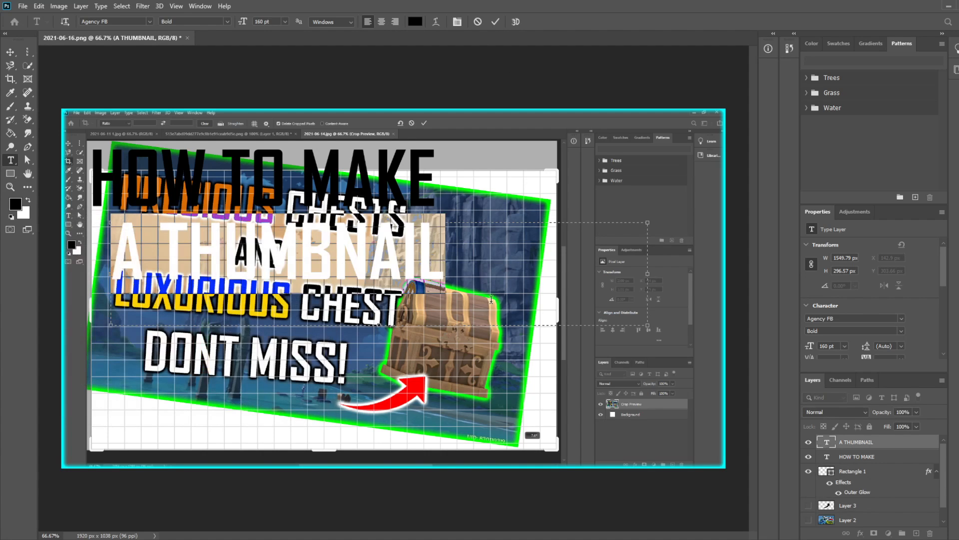
left_click_drag(648, 325, 469, 297)
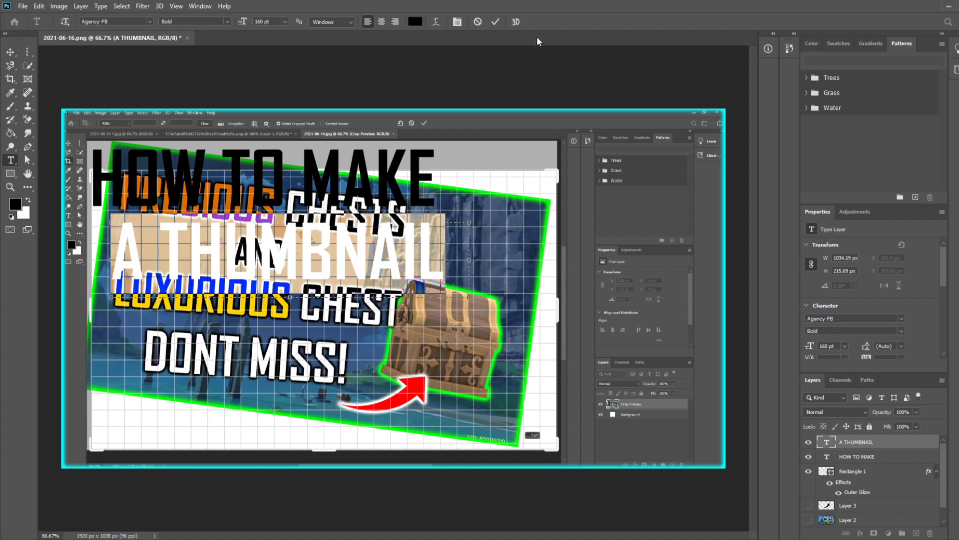
left_click(495, 22)
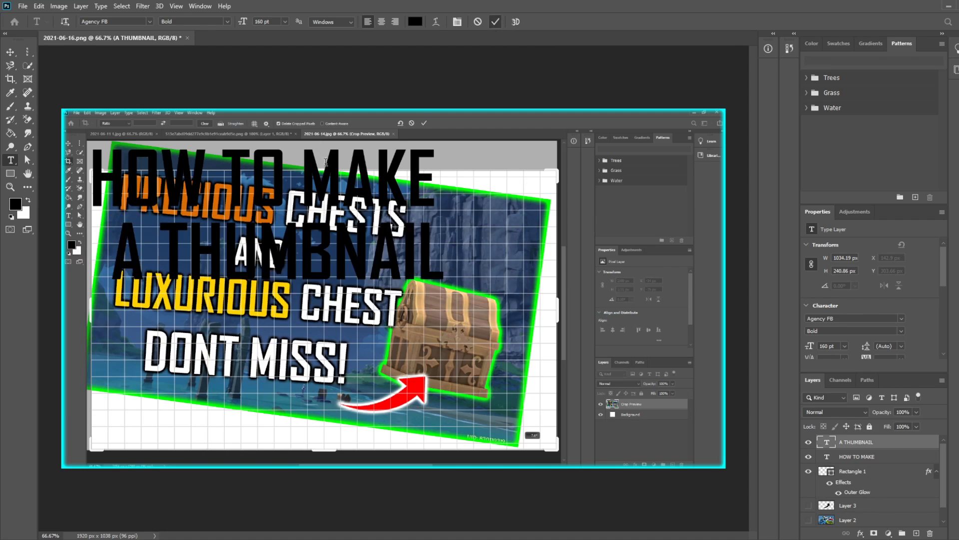
- Spread the title lines apart by moving "A THUMBNAIL" down over "DONT MISS!" and "HOW TO MAKE" slightly lower
left_click(10, 51)
left_click_drag(214, 253, 211, 349)
left_click_drag(233, 169, 223, 216)
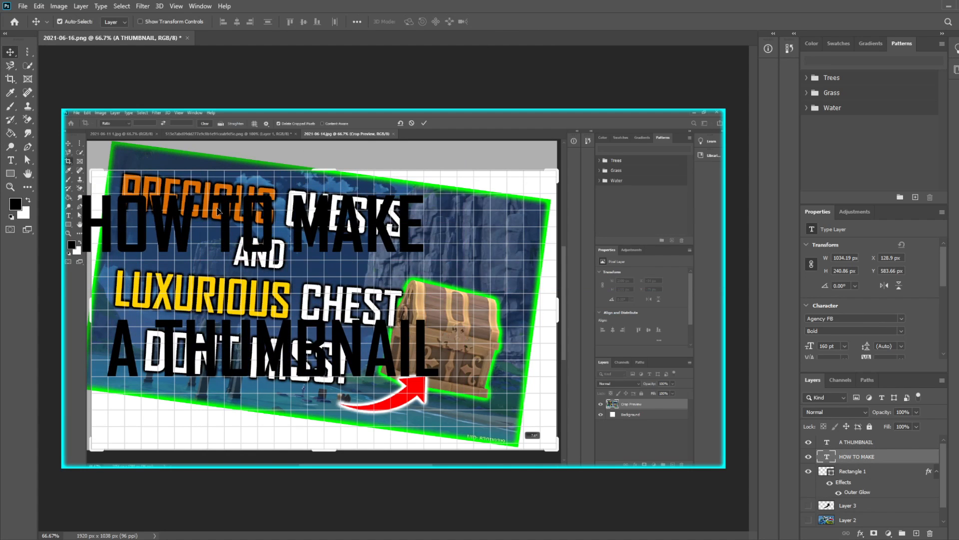
- Rotate the "HOW TO MAKE" text to about -4.47° and move it up near the upper edge of the image
key("ctrl+t")
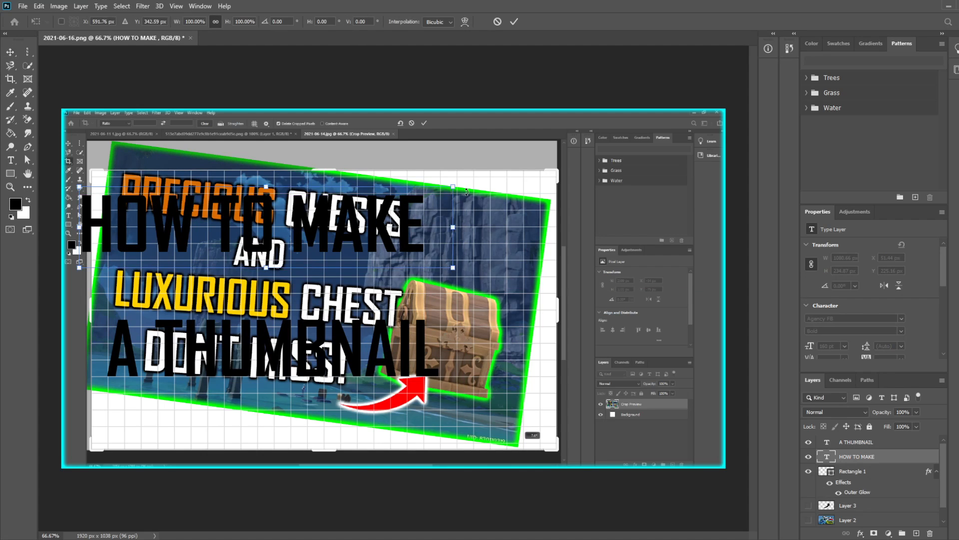
left_click_drag(463, 191, 466, 172)
left_click_drag(328, 228, 331, 185)
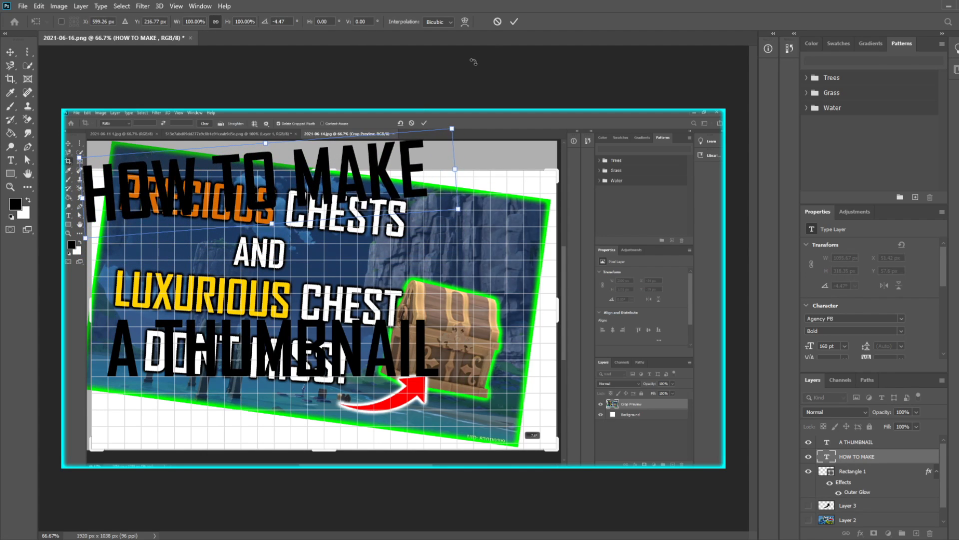
left_click(515, 22)
- Rotate the "A THUMBNAIL" text to about -4.06° and move it up directly below the tilted "HOW TO MAKE" line
left_click_drag(239, 348, 240, 303)
key("ctrl+t")
left_click_drag(483, 248, 480, 237)
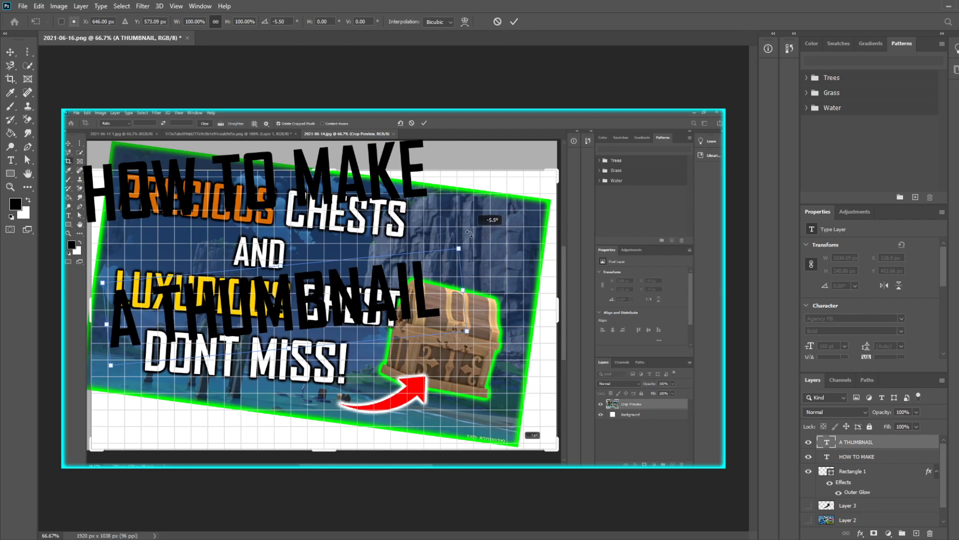
left_click_drag(323, 322, 306, 284)
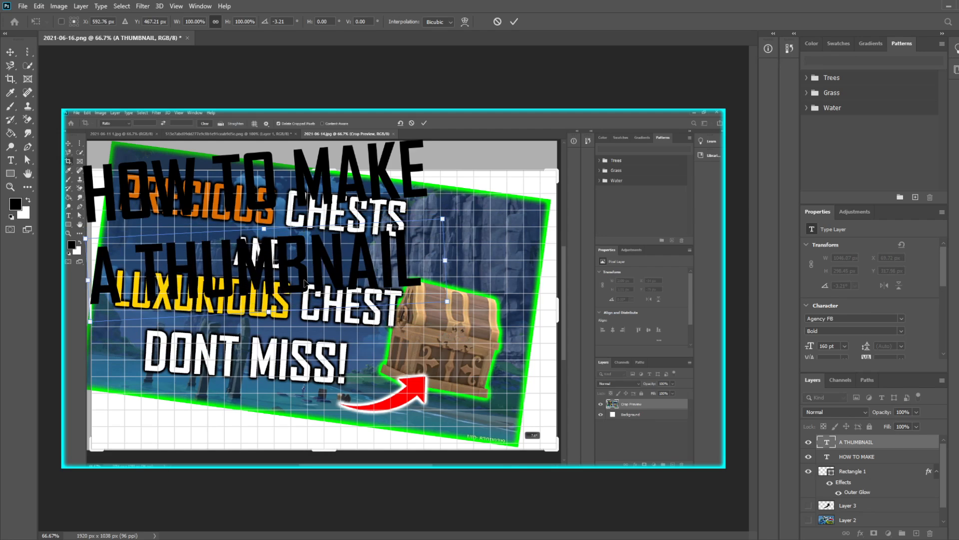
left_click_drag(458, 212, 457, 208)
left_click_drag(378, 267, 379, 261)
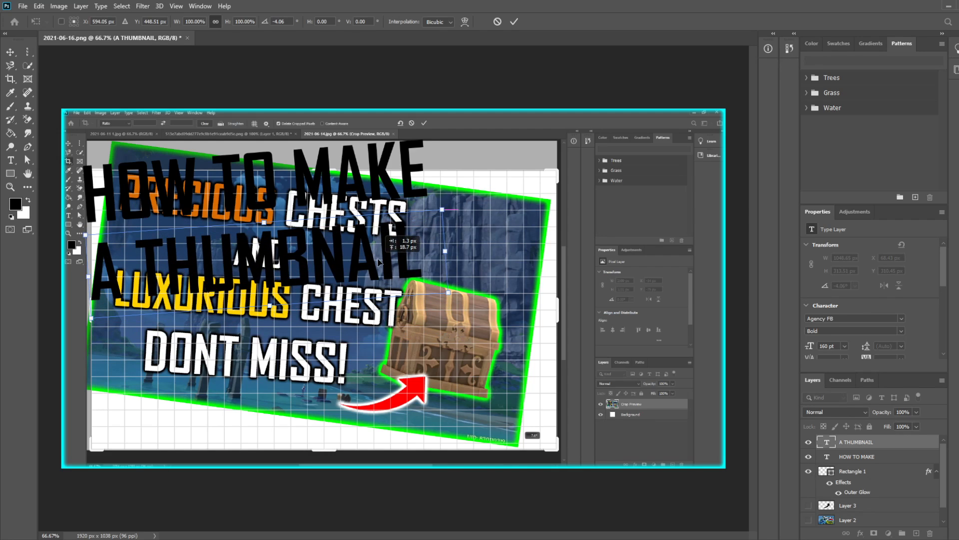
left_click(514, 21)
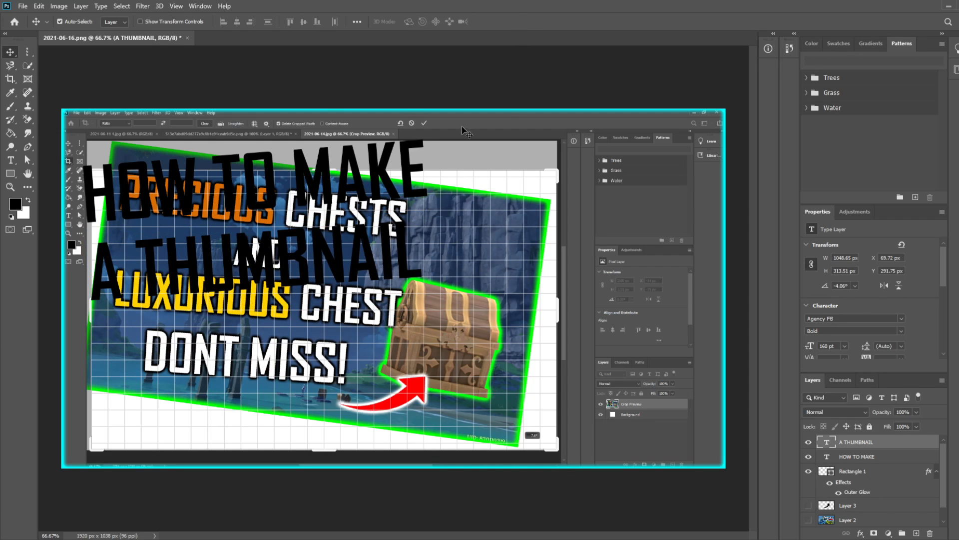
- Apply a cyan Outer Glow layer style to the "HOW TO MAKE" text layer
right_click(854, 454)
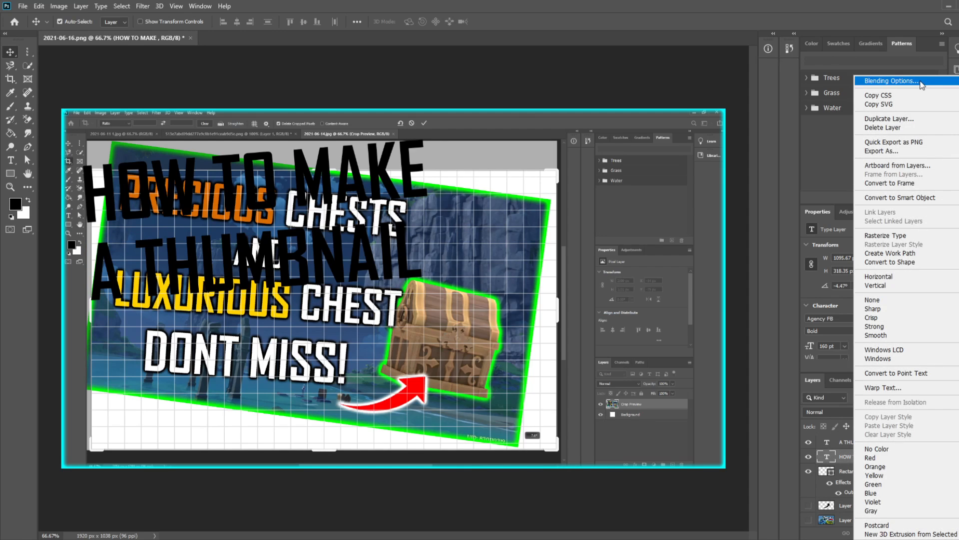
left_click(918, 83)
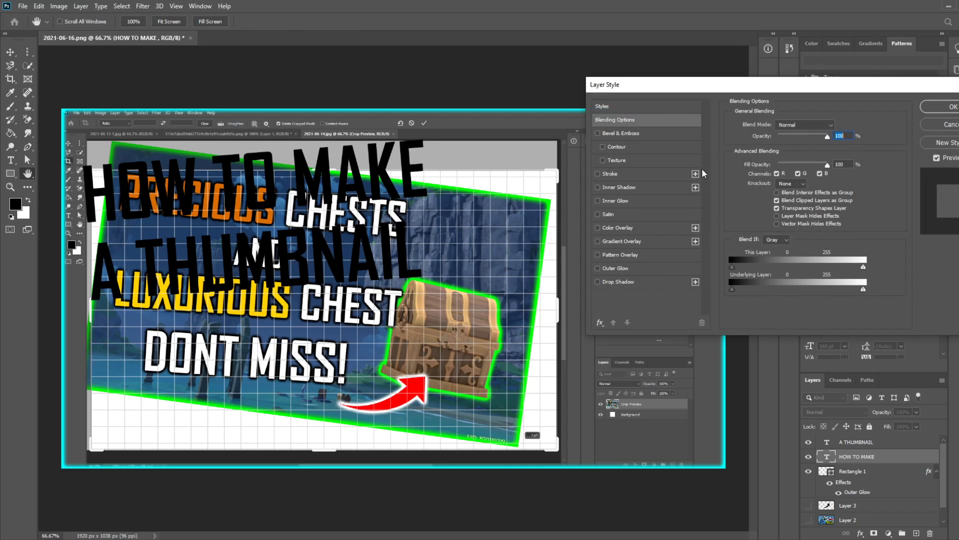
left_click(621, 266)
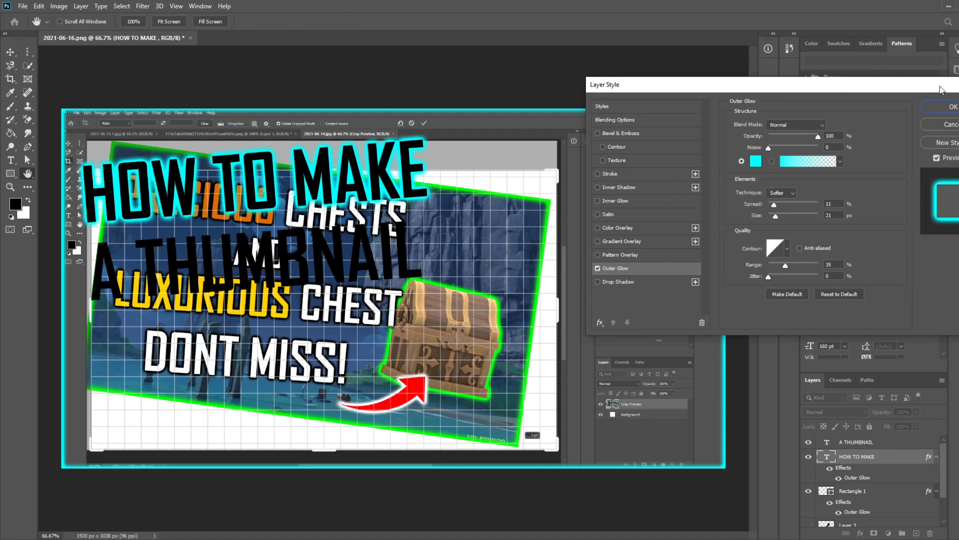
left_click(952, 107)
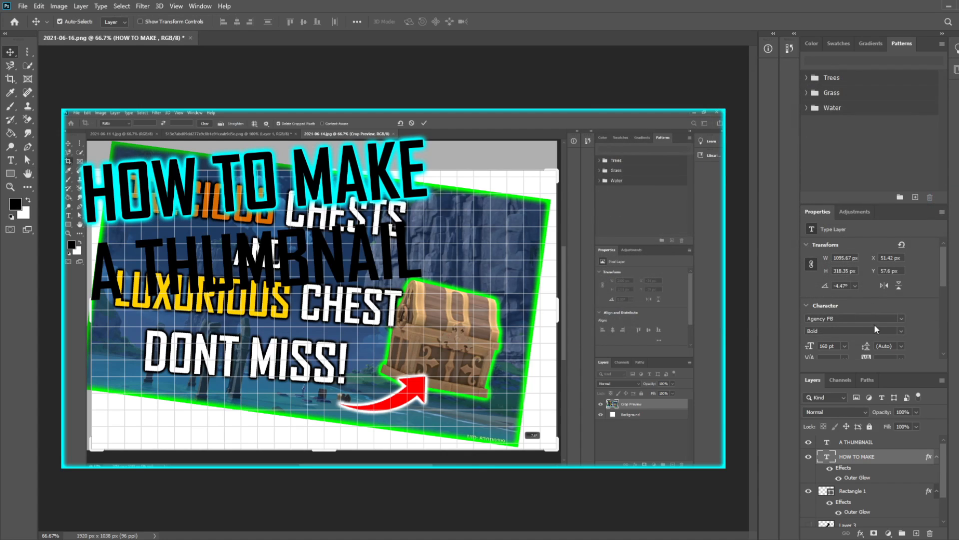
- Try white (ffffff) as the outer glow colour of the "HOW TO MAKE" text and set it back to cyan
right_click(856, 460)
left_click(938, 86)
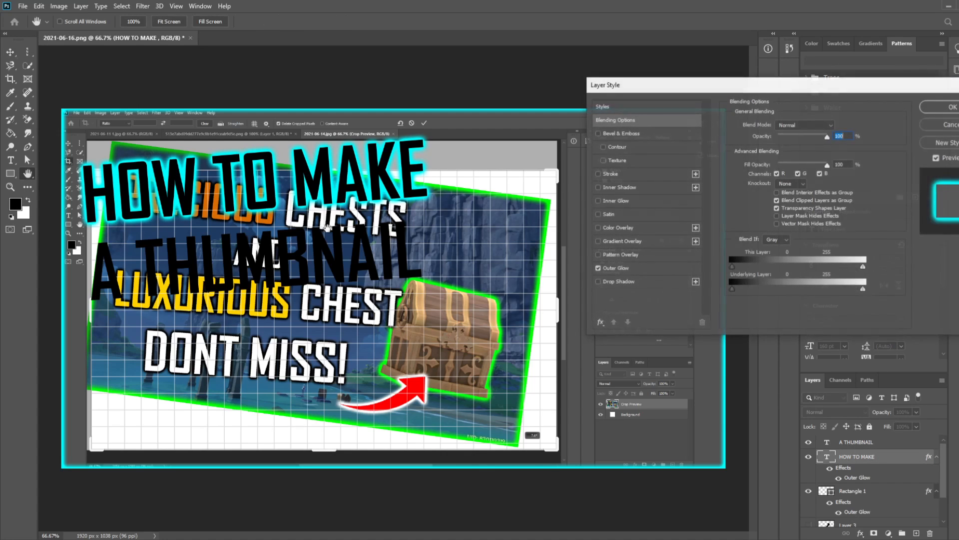
left_click(621, 268)
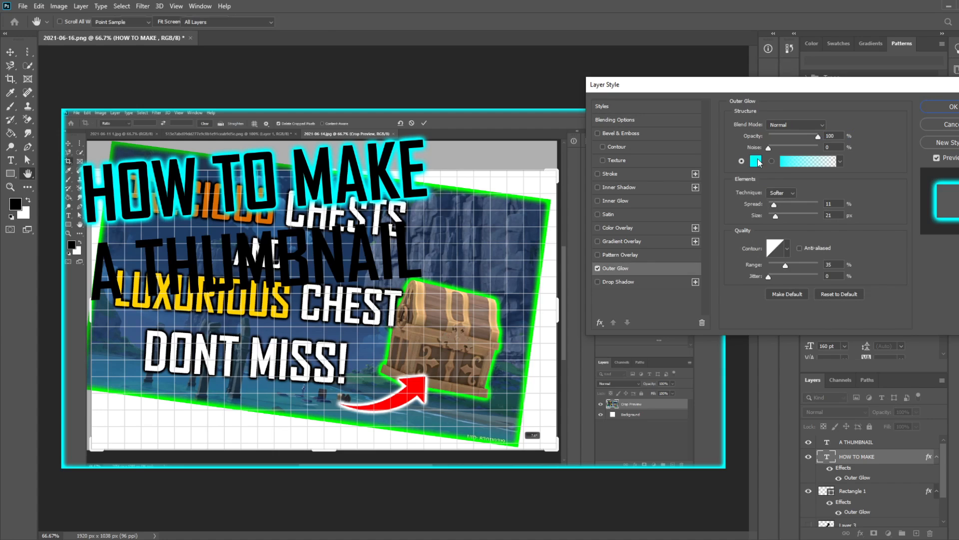
left_click(758, 162)
left_click_drag(136, 283, 14, 209)
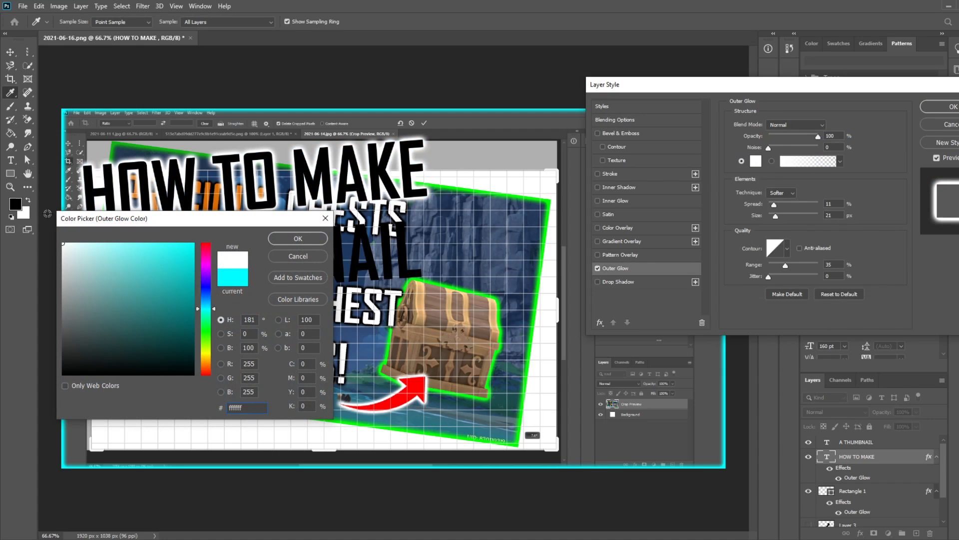
left_click_drag(171, 267, 204, 234)
left_click(300, 241)
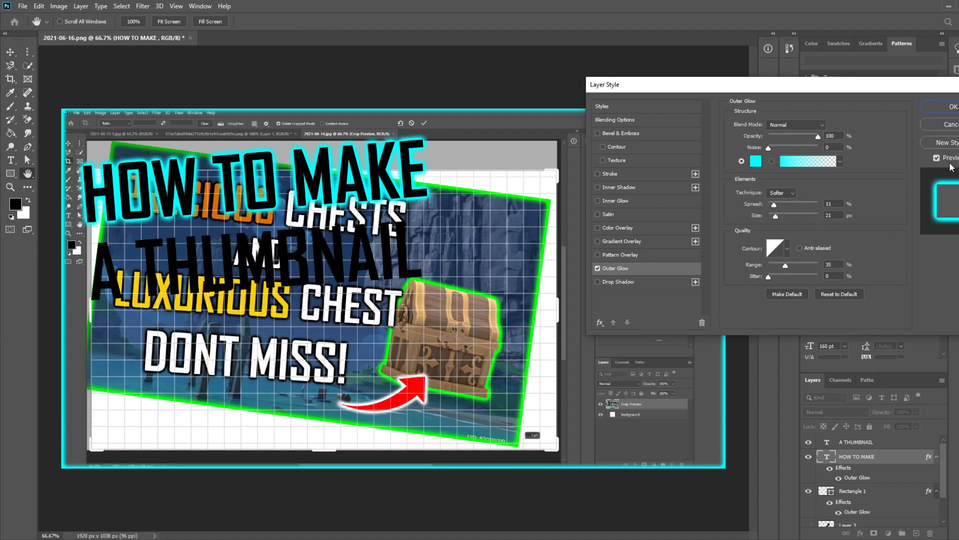
left_click(951, 106)
- Apply the cyan Outer Glow to the "A THUMBNAIL" text and nudge both title lines to widen the spacing between them
left_click(856, 442)
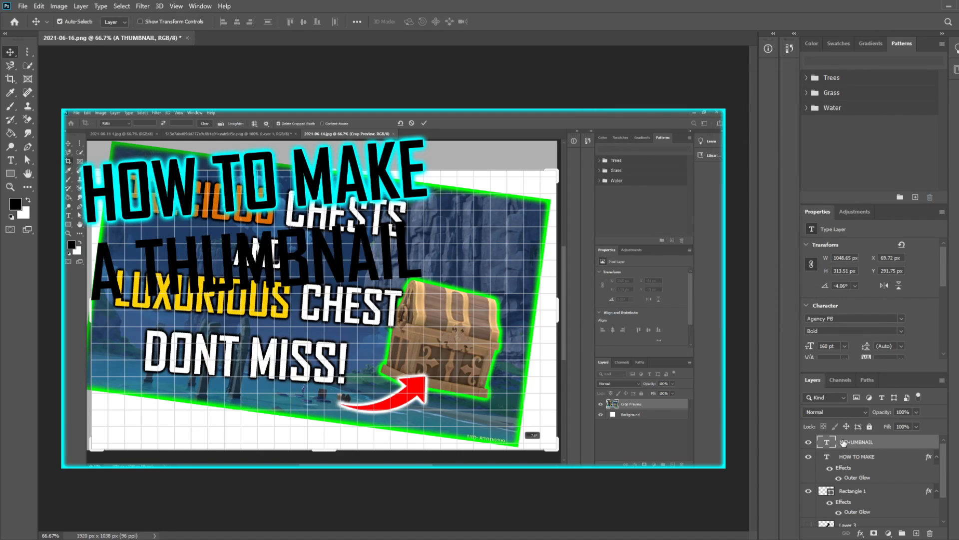
right_click(850, 441)
left_click(894, 84)
left_click(631, 270)
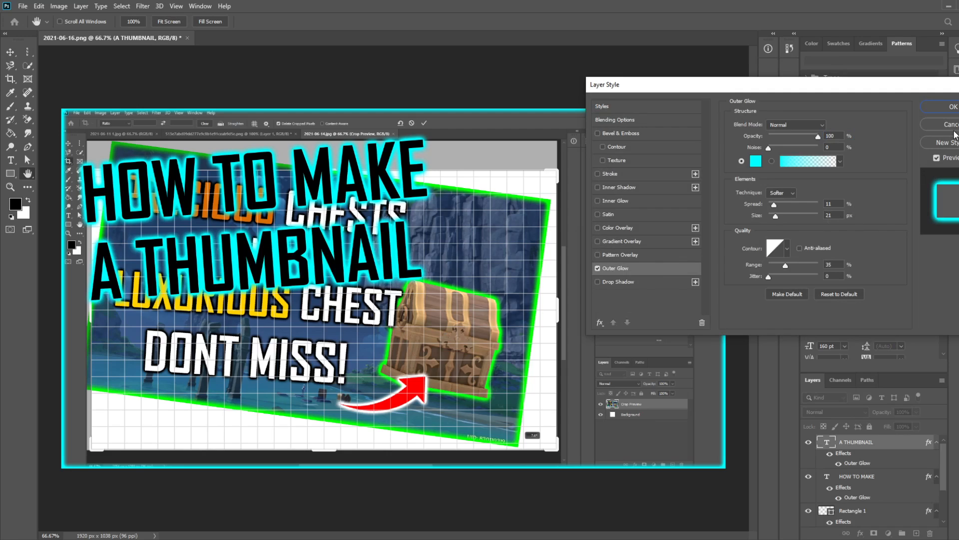
left_click(953, 107)
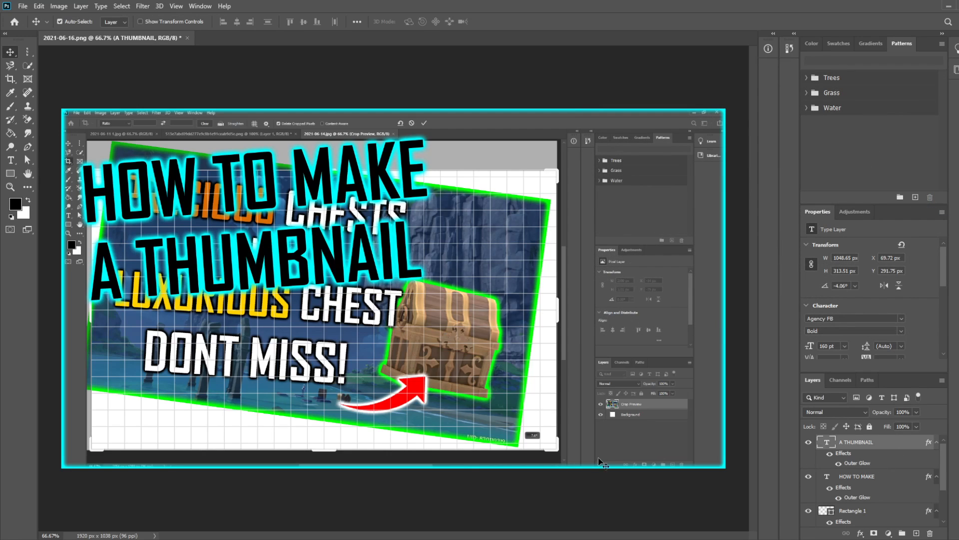
left_click_drag(270, 188, 262, 185)
left_click_drag(270, 240, 281, 249)
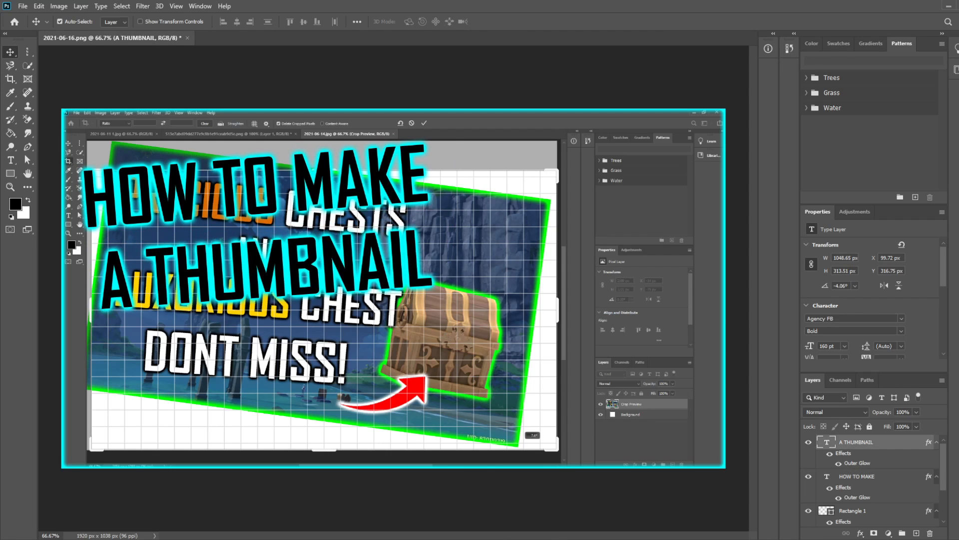
- Switch to Notepad, highlight the fourth instruction about resizing and positioning the other subjects, and return to Photoshop
key("alt+Tab")
left_click_drag(324, 280, 400, 291)
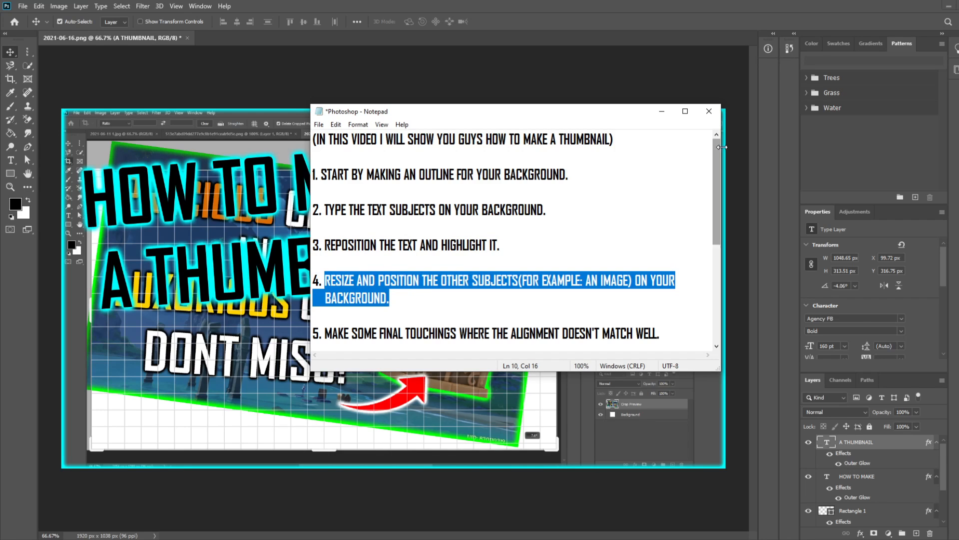
left_click(662, 111)
- Show Layer 2, scale the dragon image to about 45.56%, and place it in the lower-right corner of the canvas
scroll(891, 447, "down", 2)
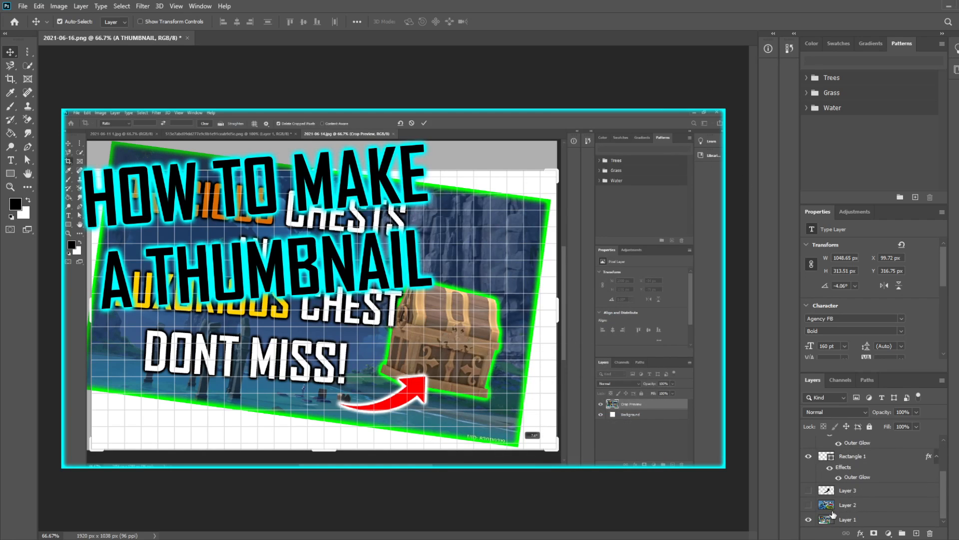
left_click(808, 505)
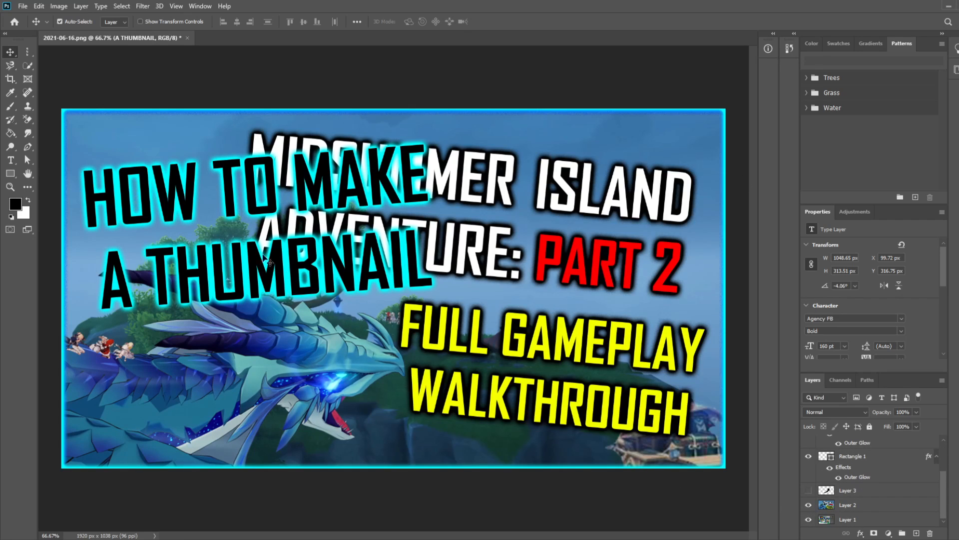
left_click(540, 347)
key("ctrl+t")
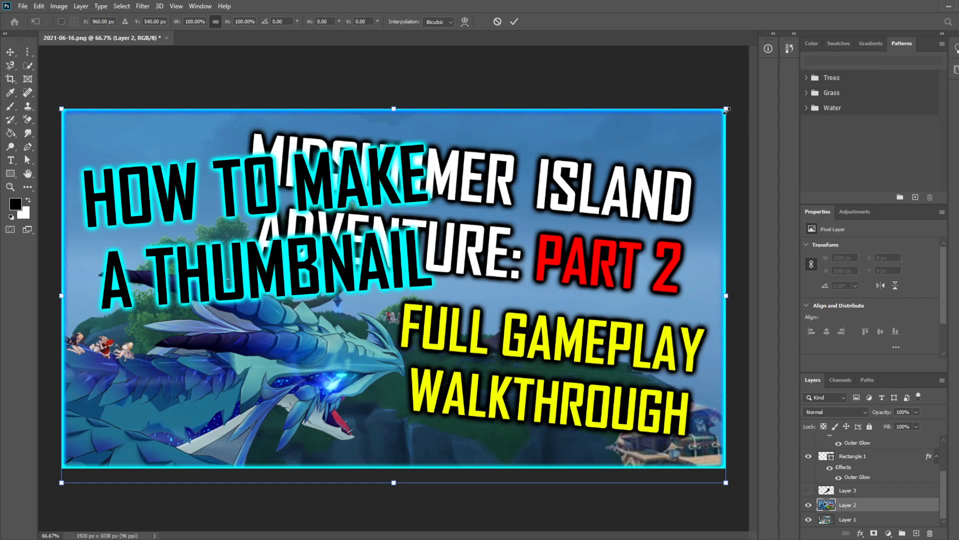
left_click_drag(688, 152, 307, 414)
left_click_drag(195, 410, 642, 397)
left_click_drag(504, 345, 423, 292)
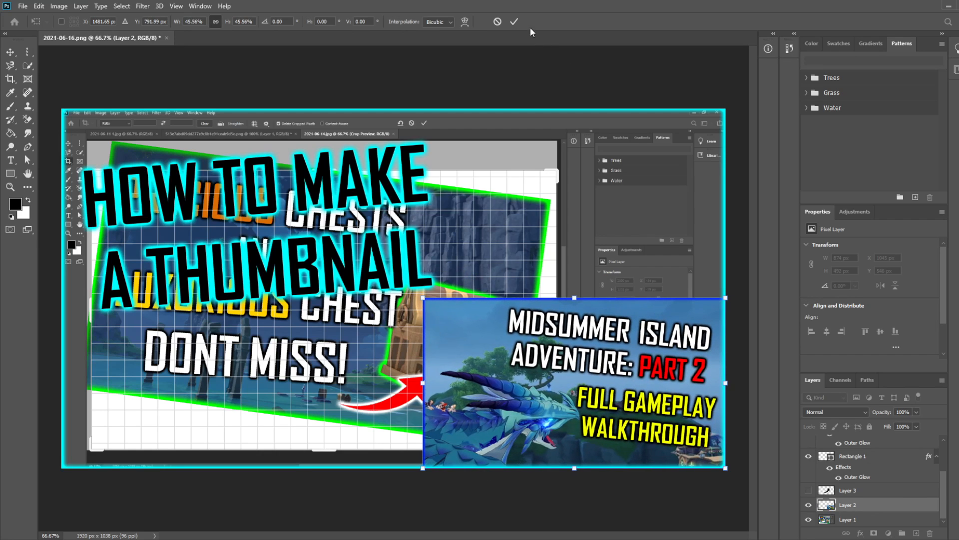
left_click(513, 22)
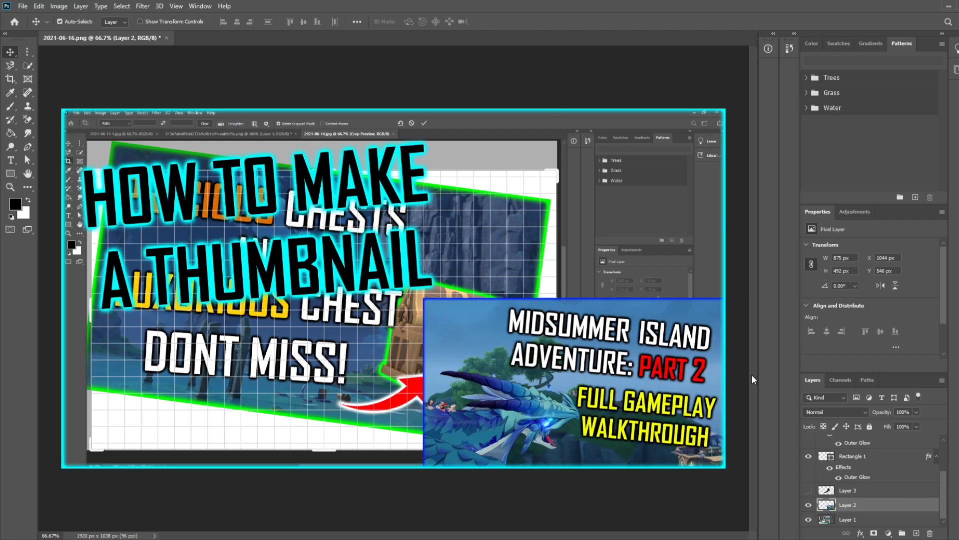
- Apply the cyan Outer Glow layer style to the dragon image on Layer 2
right_click(852, 507)
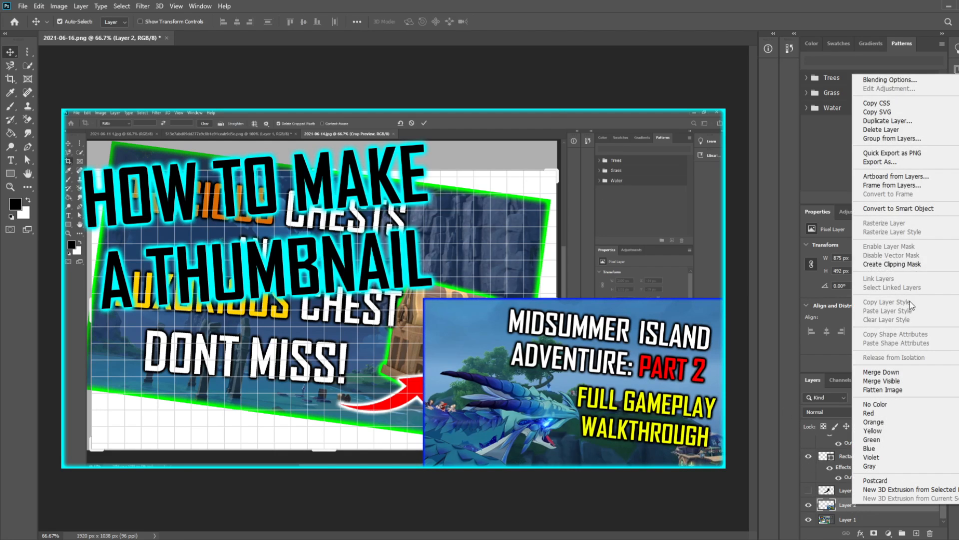
left_click(889, 81)
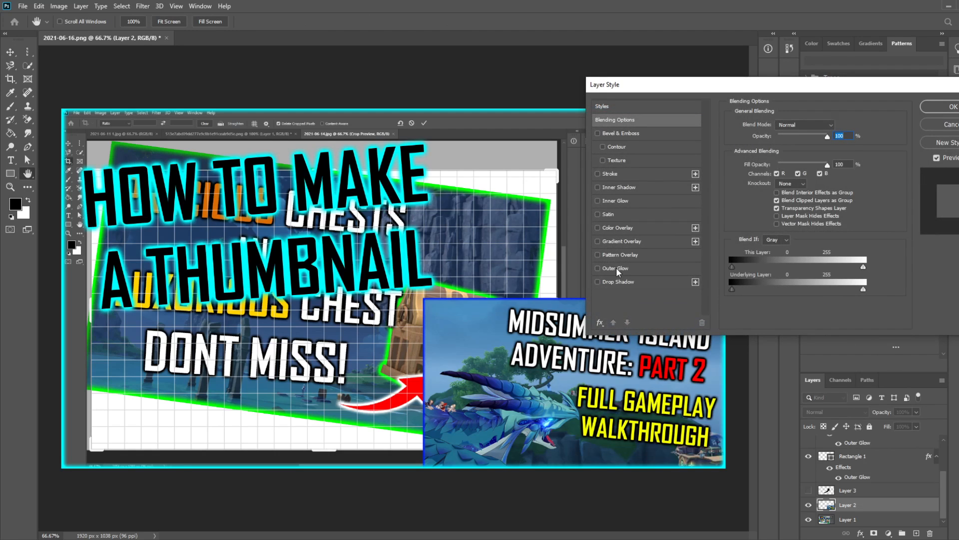
left_click(616, 268)
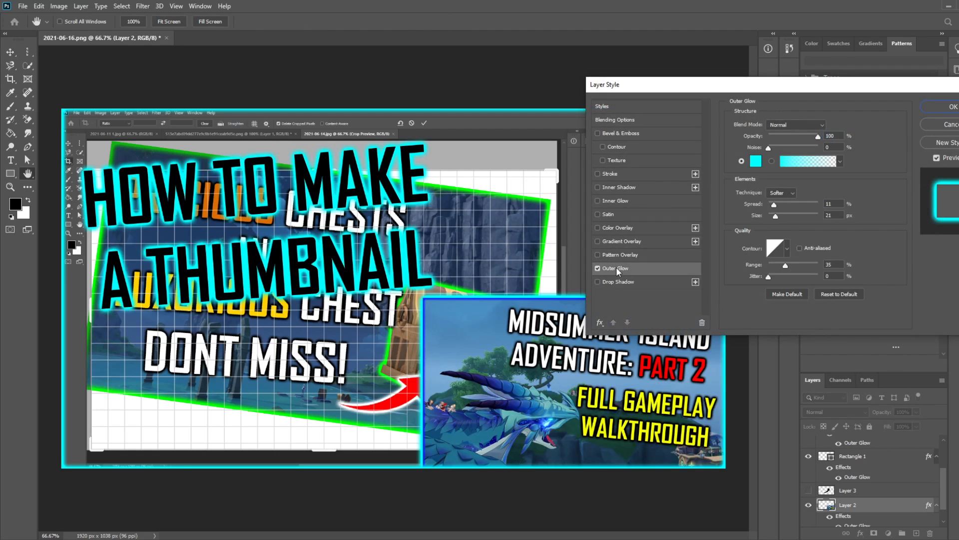
left_click(953, 108)
- Show Layer 3, rotate the arrow to about 56°, scale it to about 84.17%, and place it pointing from the title to the dragon image
scroll(869, 495, "down", 2)
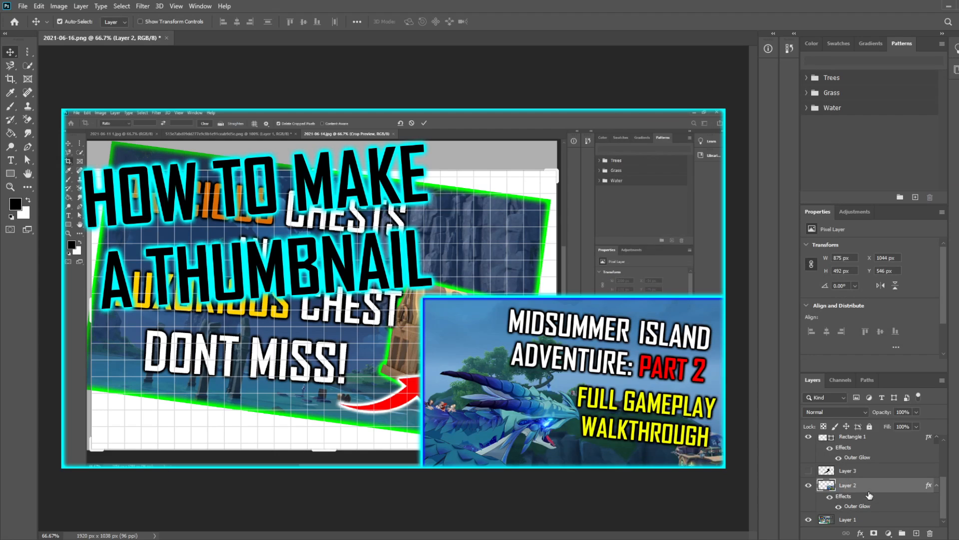
left_click(809, 471)
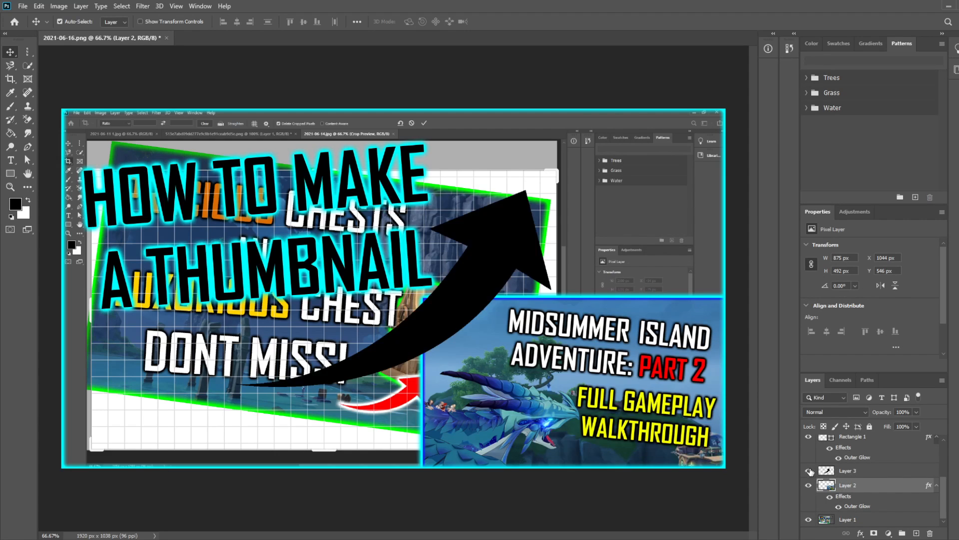
left_click_drag(472, 296, 412, 342)
key("ctrl+t")
left_click_drag(525, 205, 574, 406)
mouse_move(424, 372)
left_mouse_down()
mouse_move(435, 382)
mouse_move(424, 365)
left_mouse_up()
left_click_drag(504, 388, 492, 404)
left_click_drag(395, 383, 372, 364)
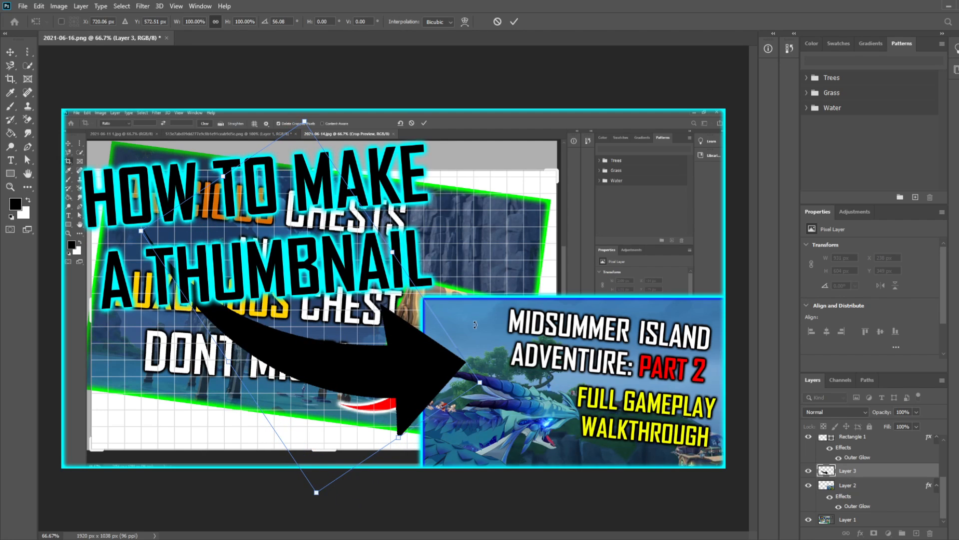
left_click_drag(481, 381, 427, 358)
left_click_drag(351, 375, 382, 388)
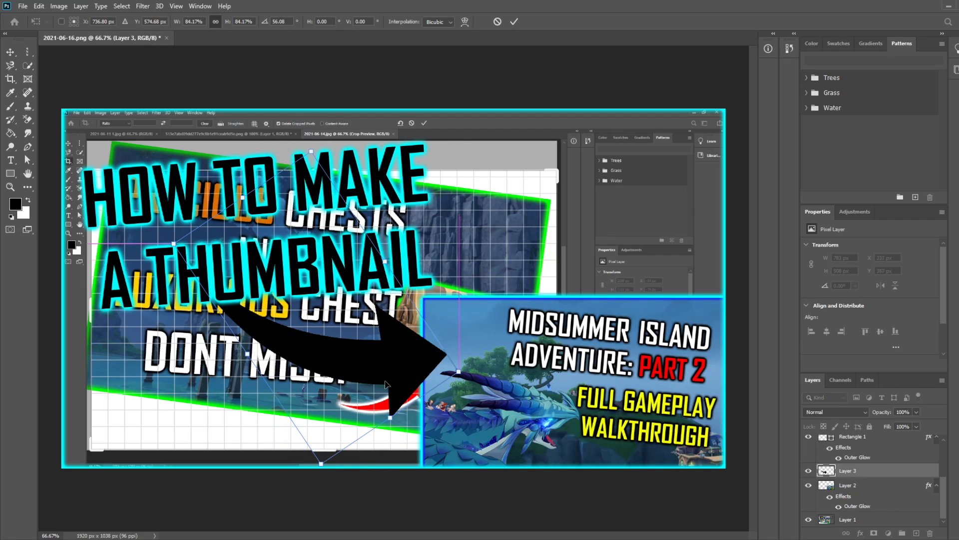
left_click(515, 21)
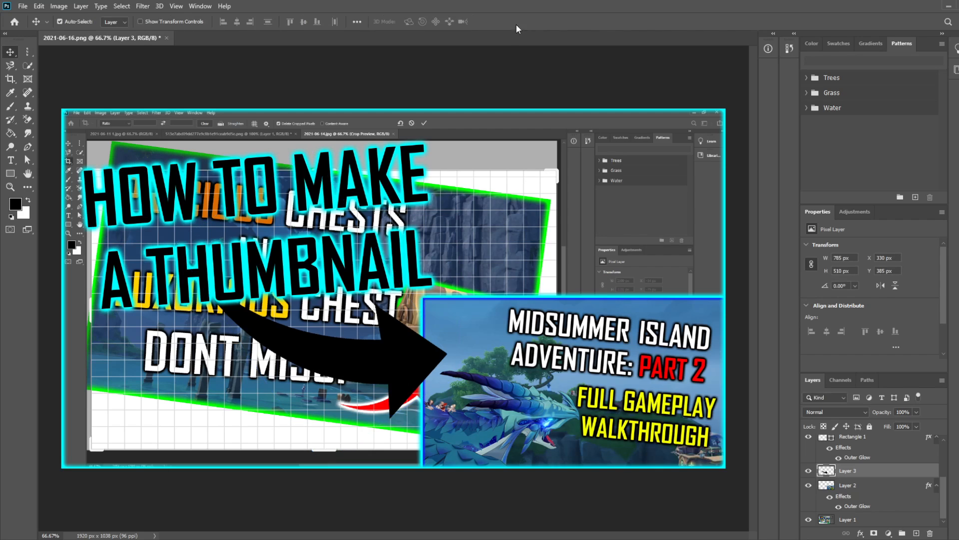
- Apply the cyan Outer Glow layer style to the arrow on Layer 3
right_click(860, 471)
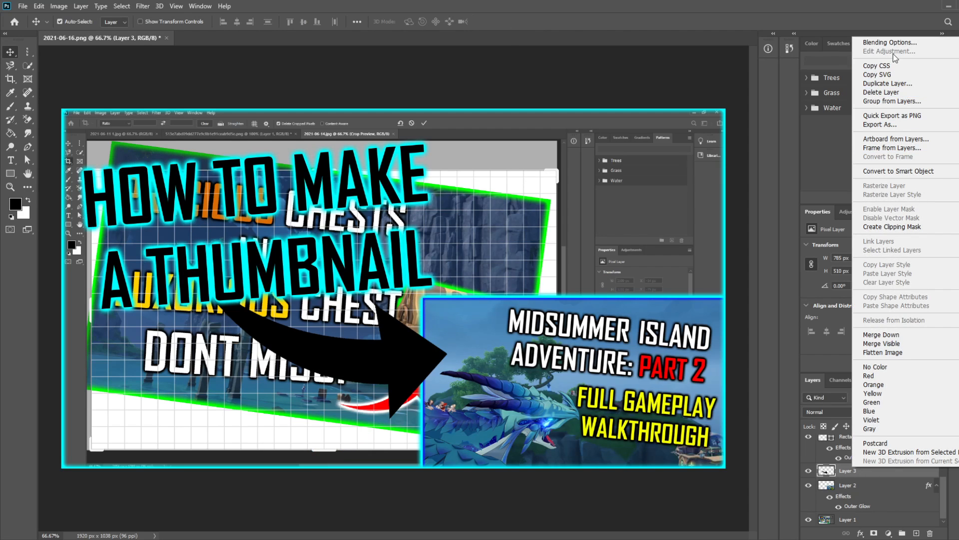
key("Escape")
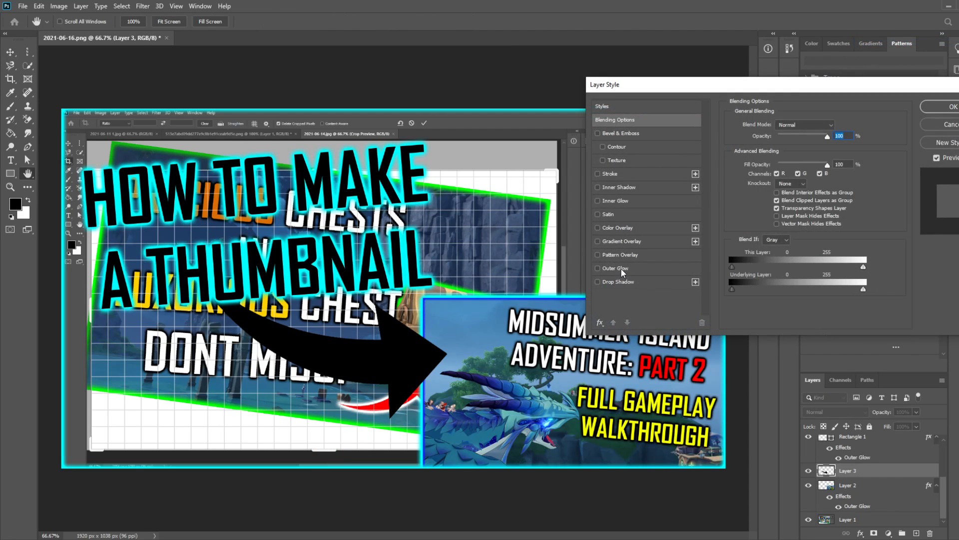
left_click(621, 269)
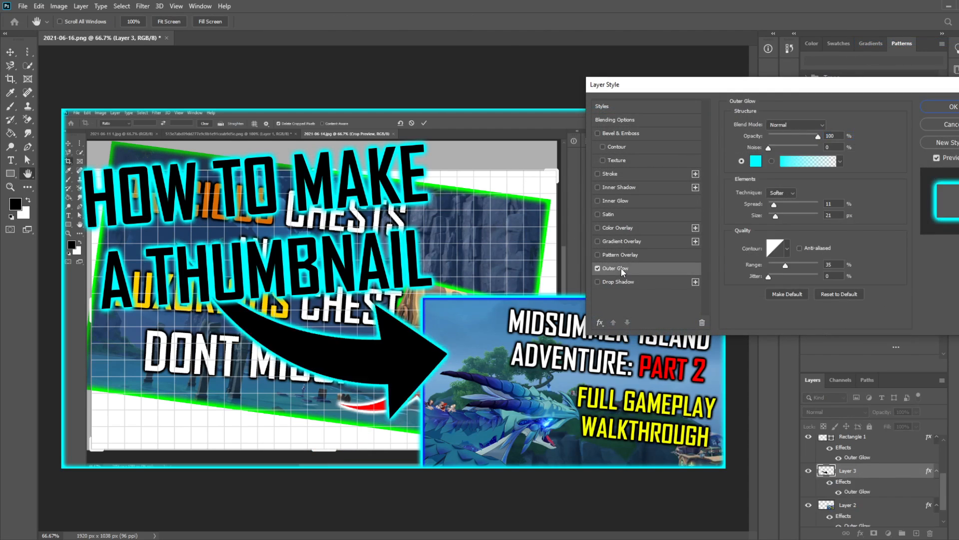
left_click(927, 110)
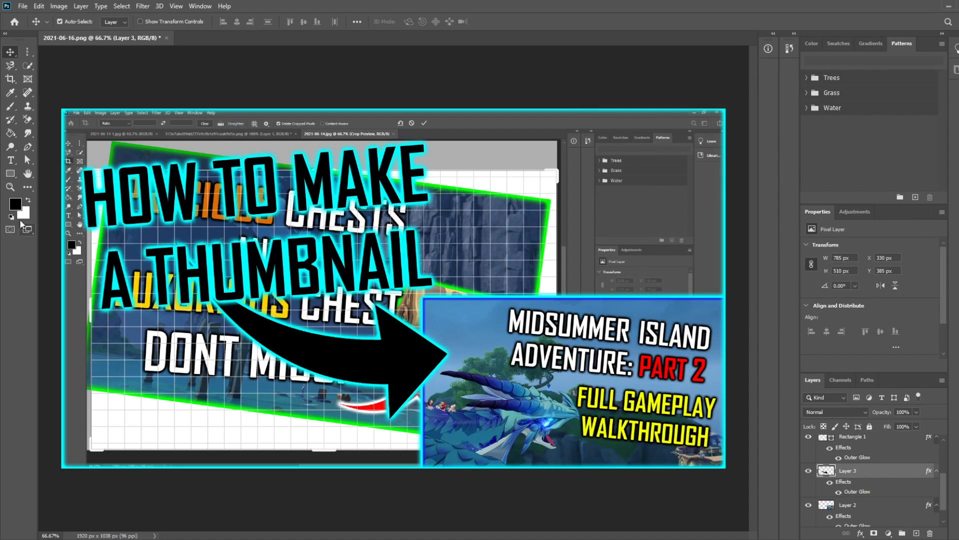
- Switch to Notepad, highlight the fifth instruction about final touches to the alignment, and return to Photoshop
left_click(10, 187)
right_click(509, 209)
left_click(531, 213)
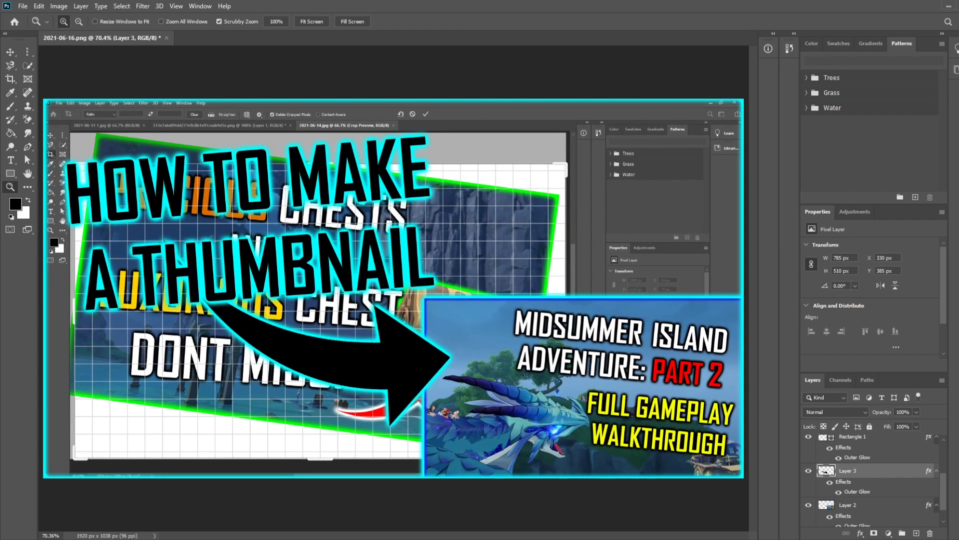
left_click(558, 539)
scroll(387, 308, "down", 3)
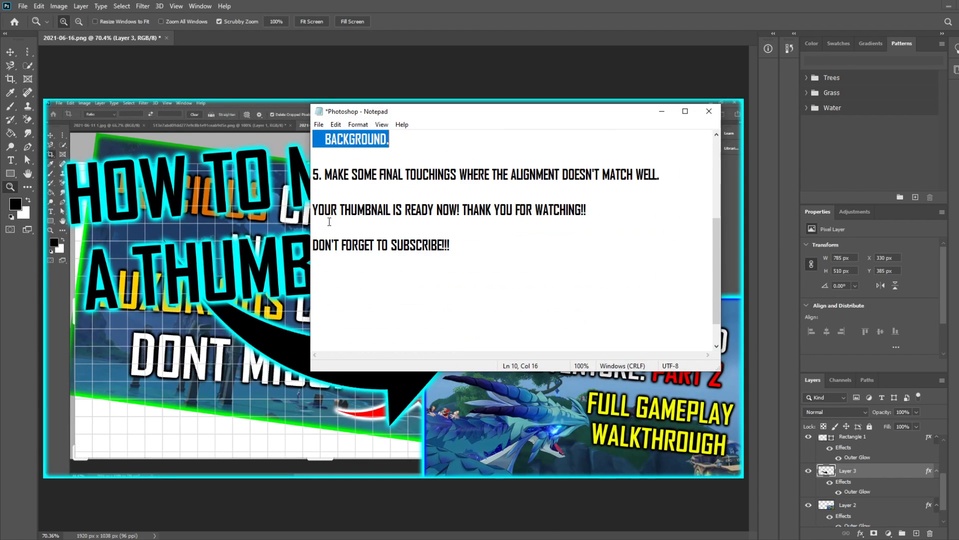
left_click_drag(325, 174, 665, 184)
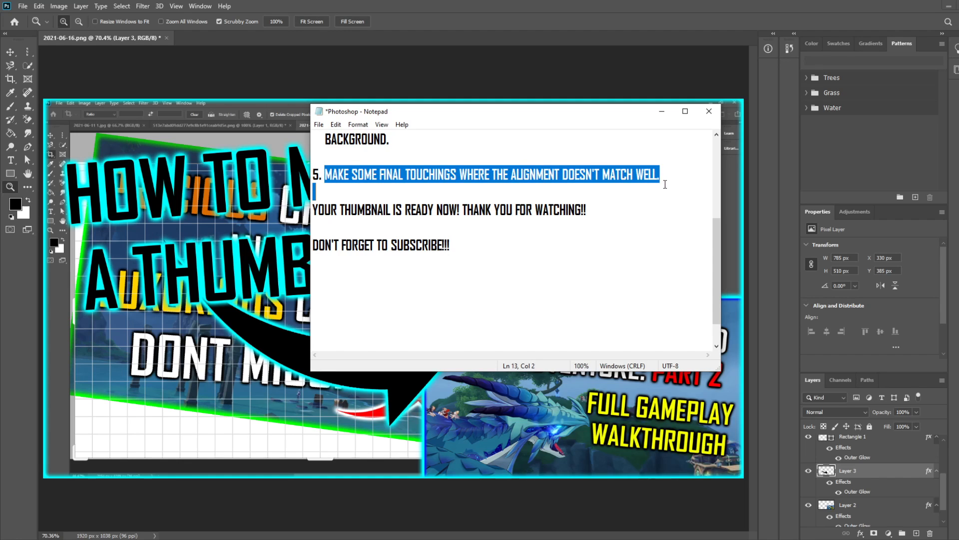
left_click(662, 111)
- Move the "HOW TO MAKE" line up and slightly right, and the "A THUMBNAIL" line about 31 px right and 71 px up
left_click(10, 51)
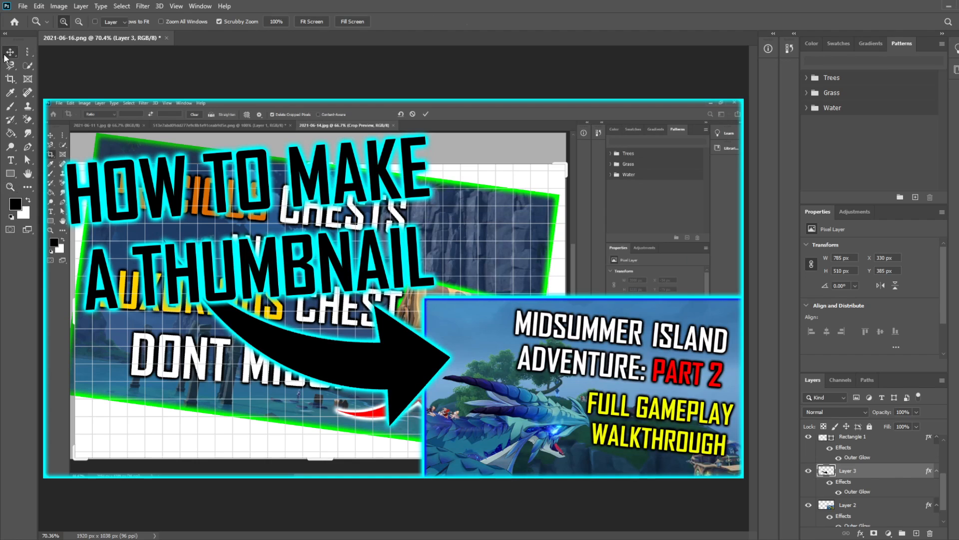
left_click_drag(191, 184, 201, 168)
left_click_drag(190, 273, 202, 251)
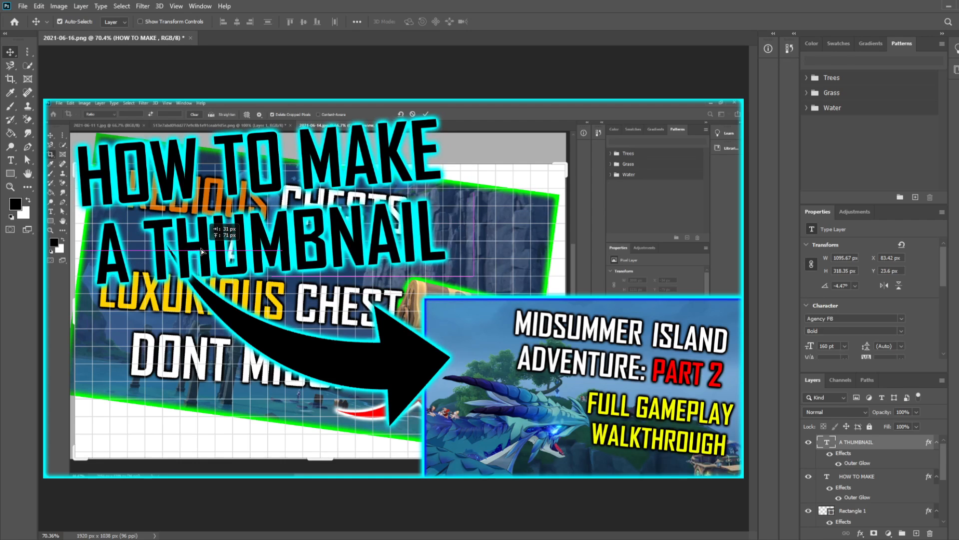
- Shift the arrow to about X 313, Y 364 px and the dragon image to about X 994, Y 499 px, inside the glowing border
left_click_drag(343, 374, 332, 364)
left_click_drag(550, 356, 536, 346)
left_click_drag(363, 351, 373, 352)
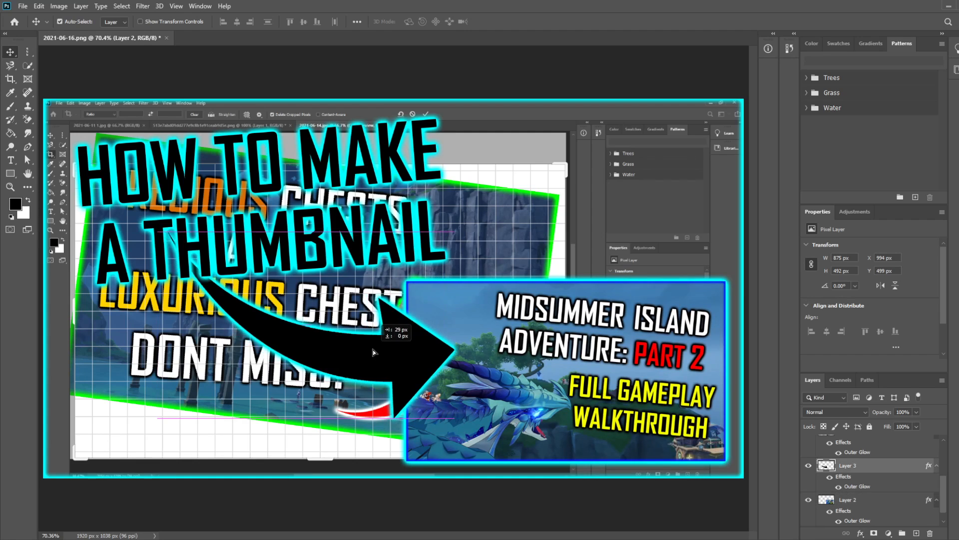
key("ctrl+z")
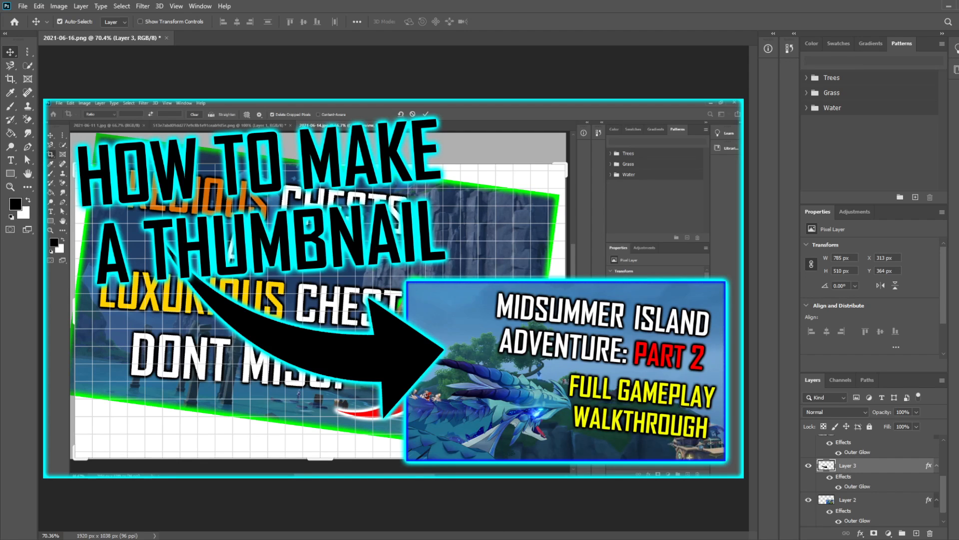
- Switch to Notepad and highlight the closing thank-you line and the subscribe reminder
key("alt+Tab")
left_click_drag(314, 210, 599, 212)
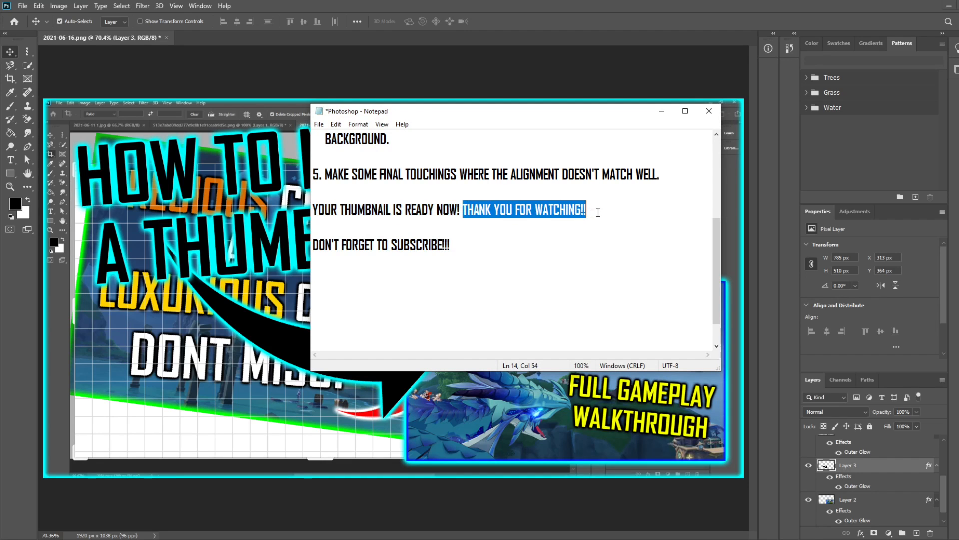
left_click_drag(314, 245, 468, 253)
left_click_drag(391, 245, 447, 250)
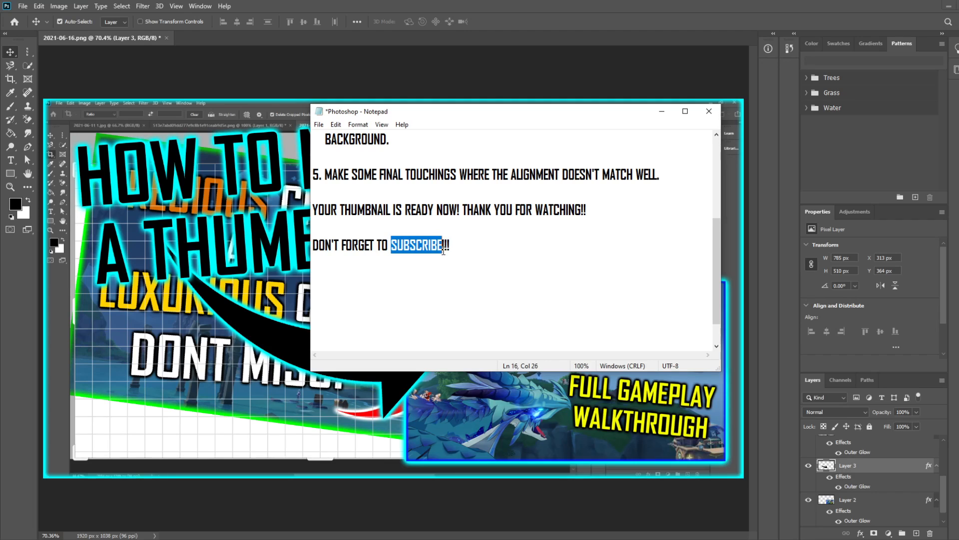